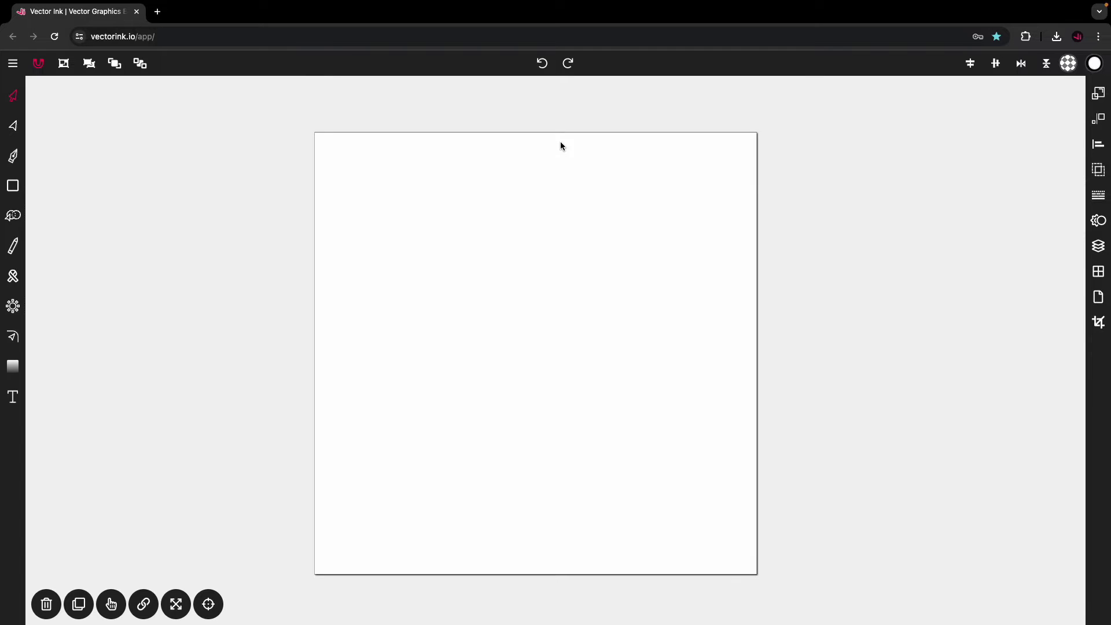
# - Import the pencil rhino sketch IMG_1330.JPG onto the canvas through the main menu
pyautogui.click(13, 63)
pyautogui.click(25, 422)
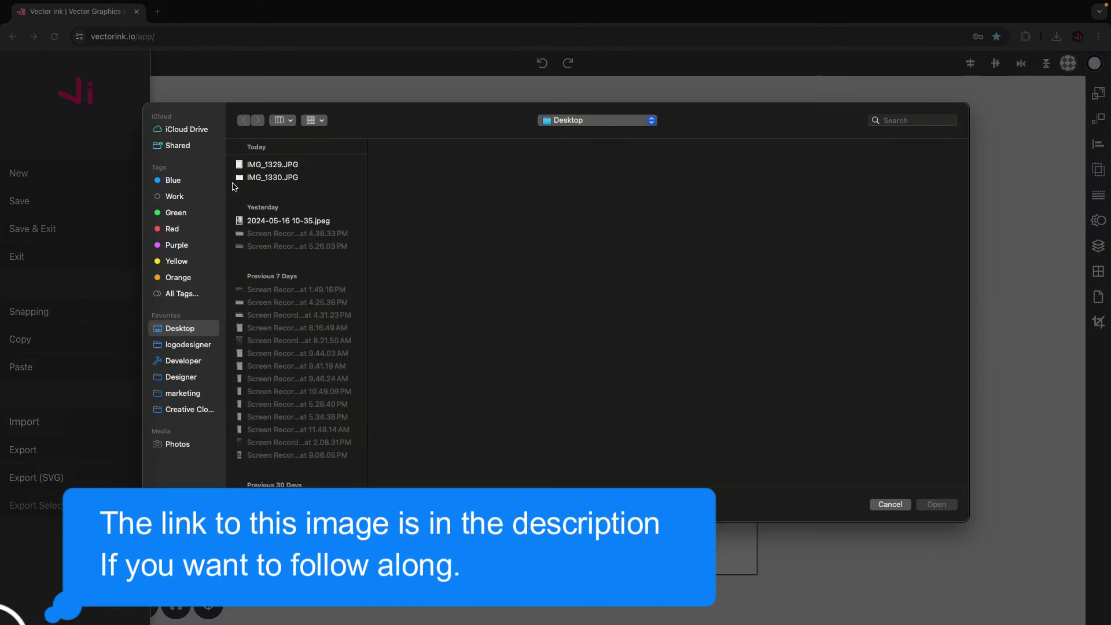
pyautogui.doubleClick(255, 177)
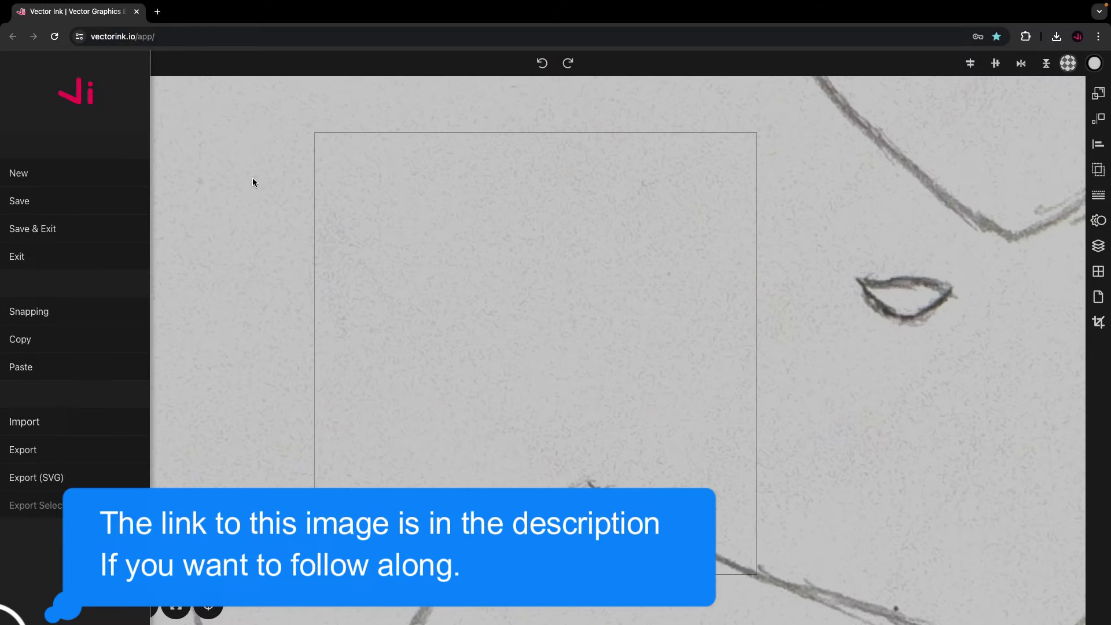
pyautogui.click(459, 247)
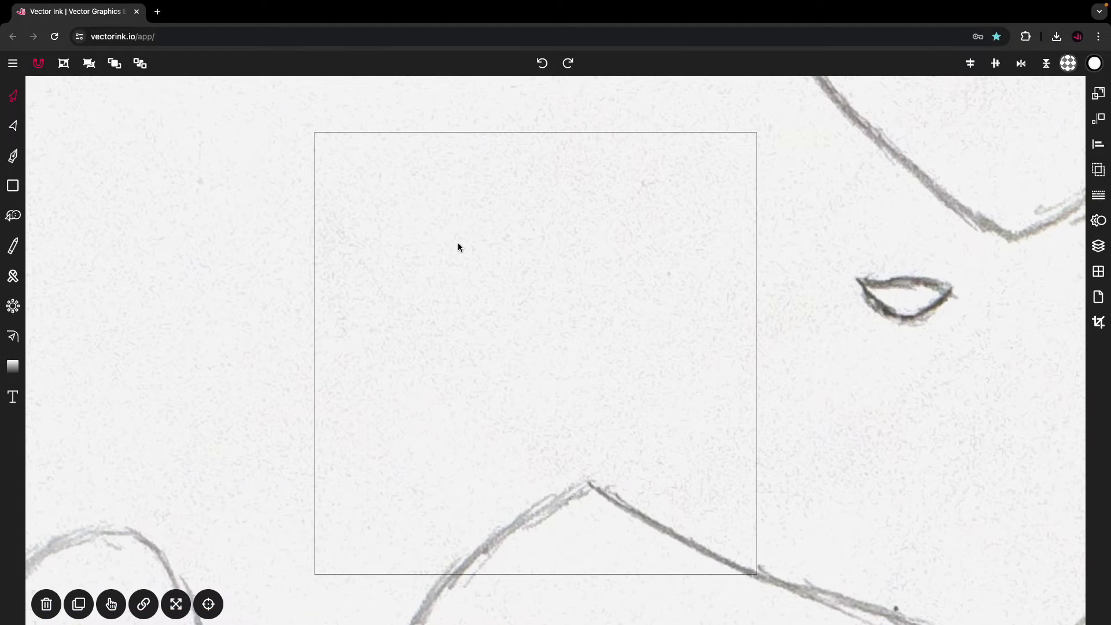
# - Scale the rhino sketch down to fit the artboard and center it horizontally and vertically
pyautogui.click(492, 242)
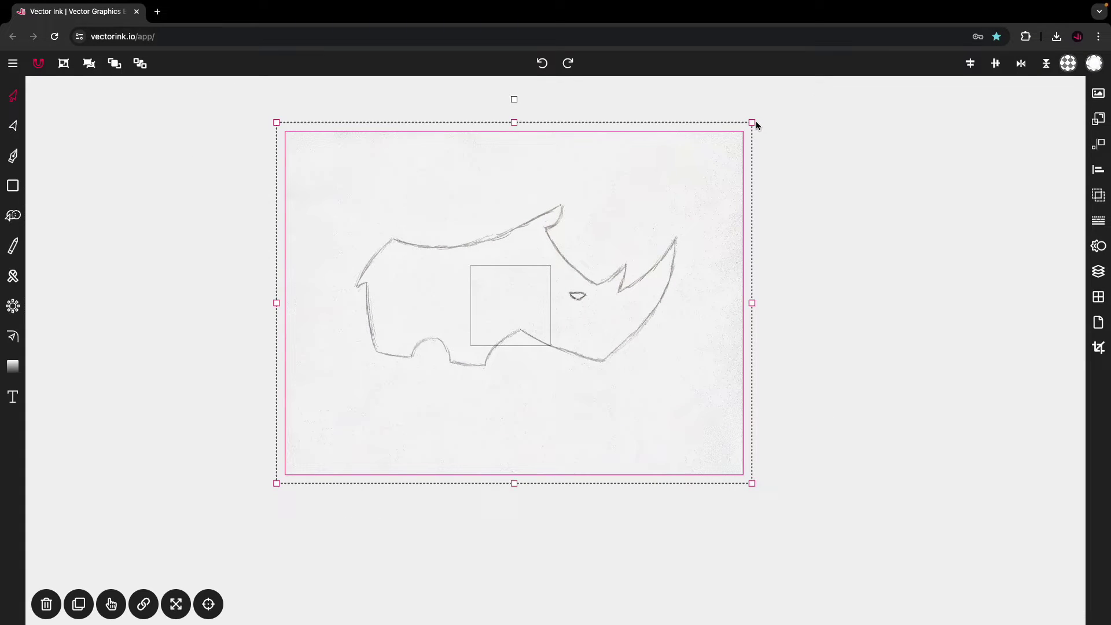
pyautogui.click(753, 124)
pyautogui.moveTo(753, 123); pyautogui.dragTo(506, 295)
pyautogui.scroll(10, 506, 296)
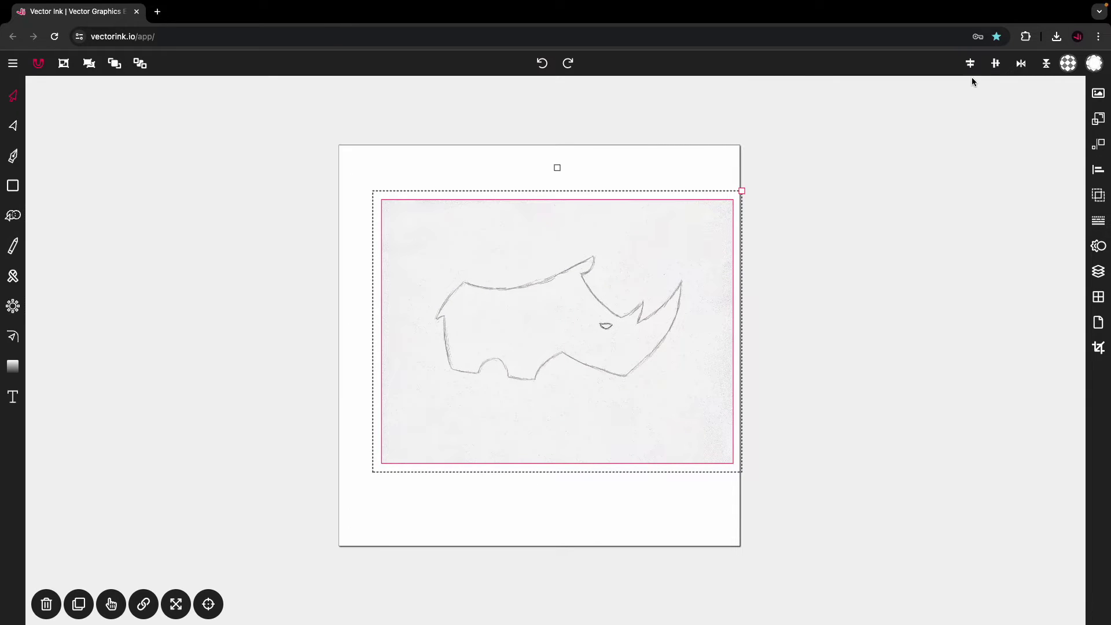
pyautogui.click(971, 65)
pyautogui.click(995, 65)
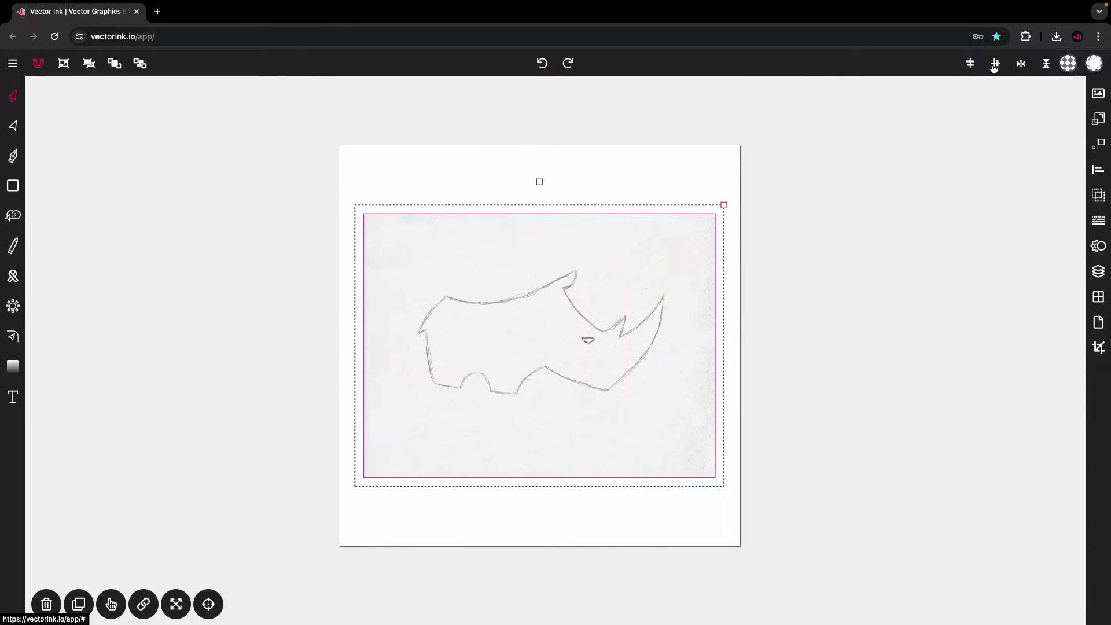
# - Lower the Raster sketch layer's opacity to about half and save it
pyautogui.click(1098, 171)
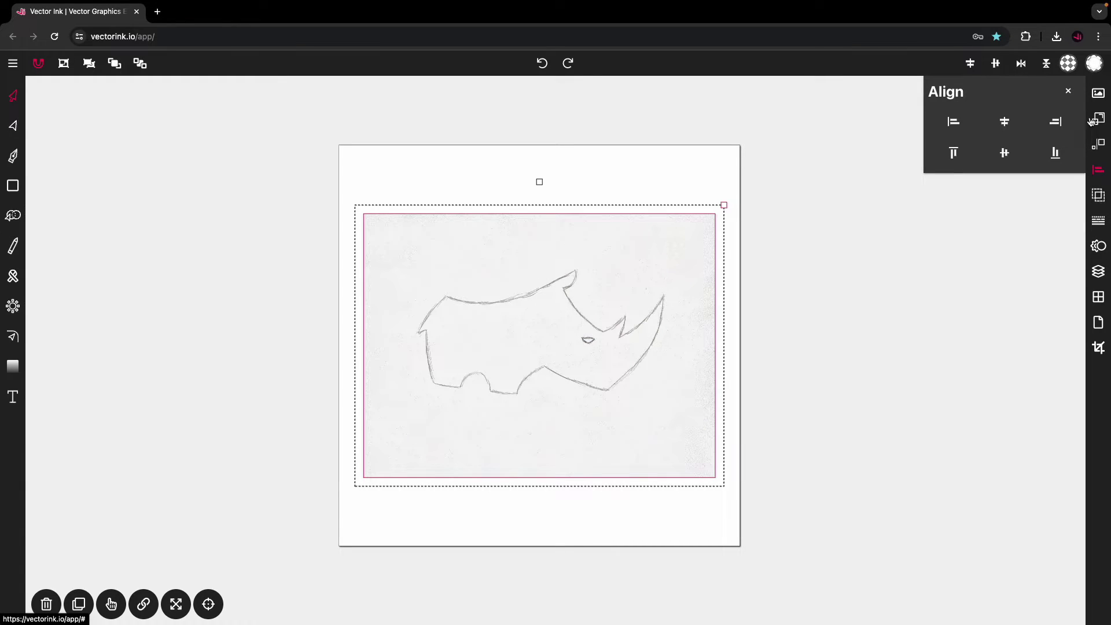
pyautogui.click(1068, 91)
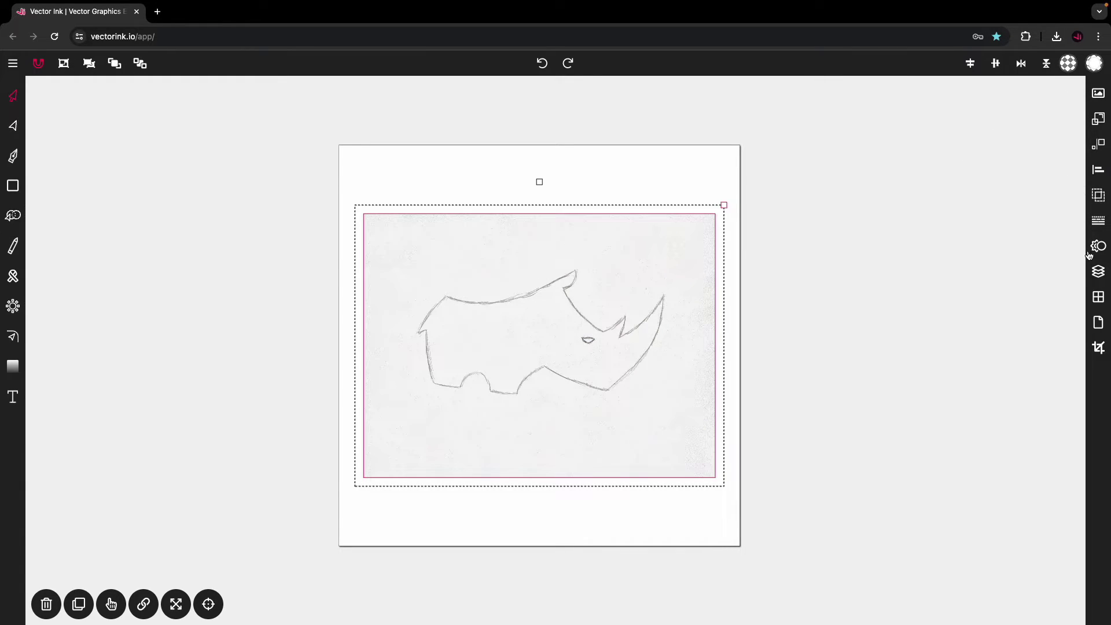
pyautogui.click(1098, 272)
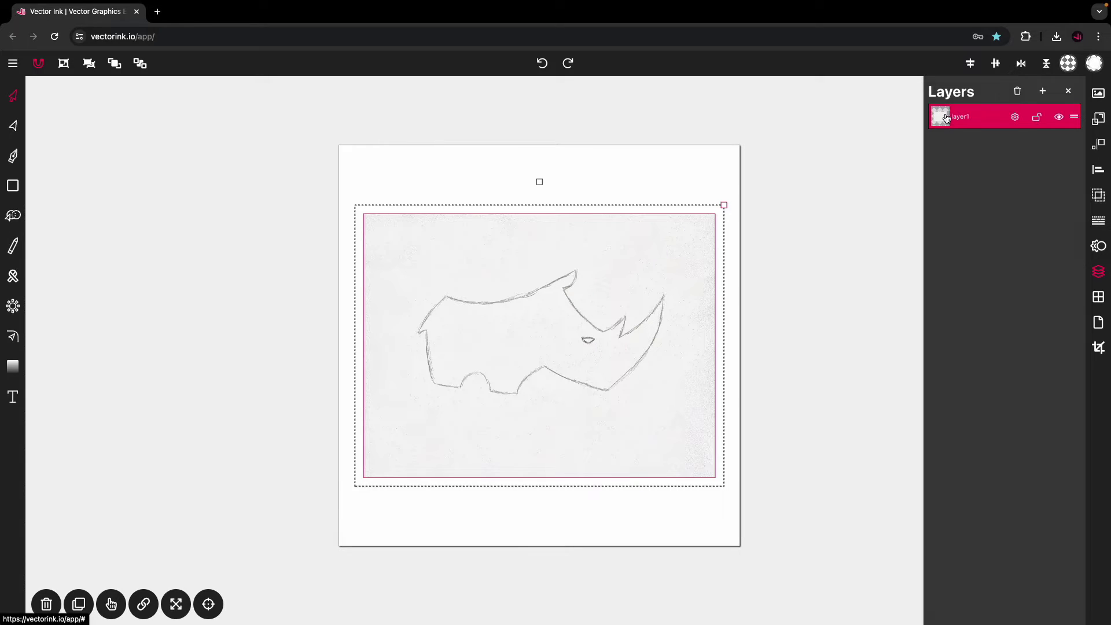
pyautogui.click(946, 118)
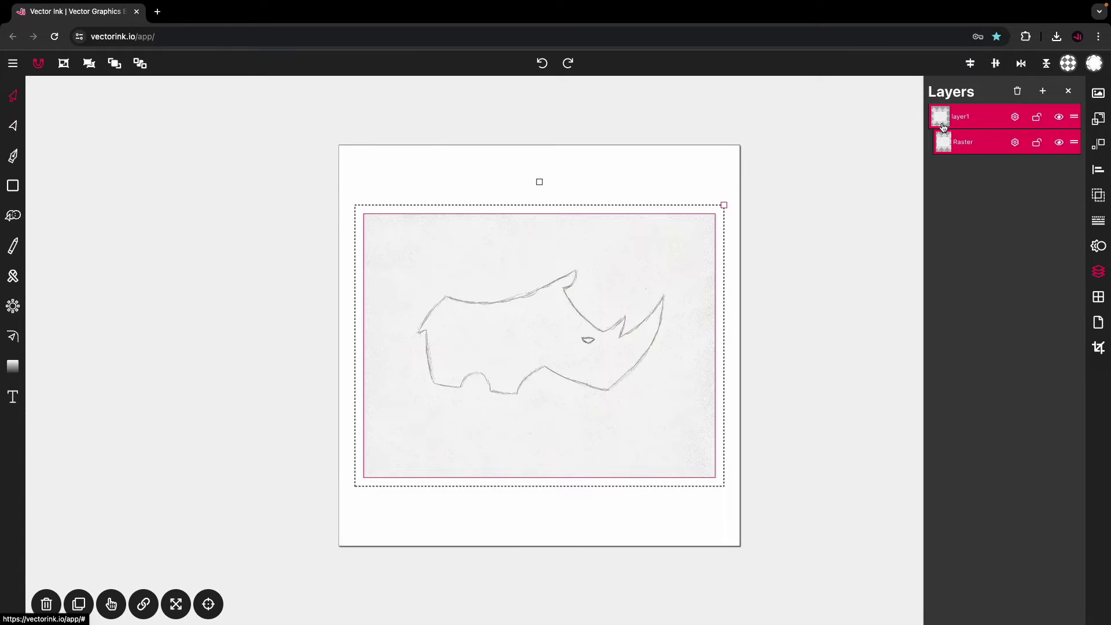
pyautogui.click(1014, 142)
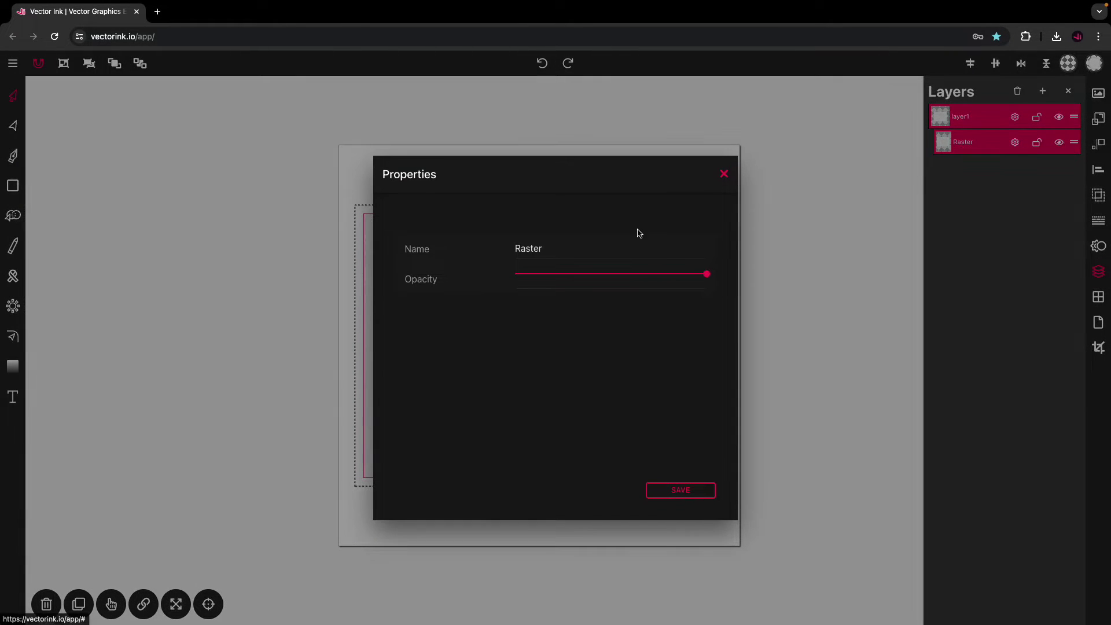
pyautogui.moveTo(665, 273); pyautogui.dragTo(612, 274)
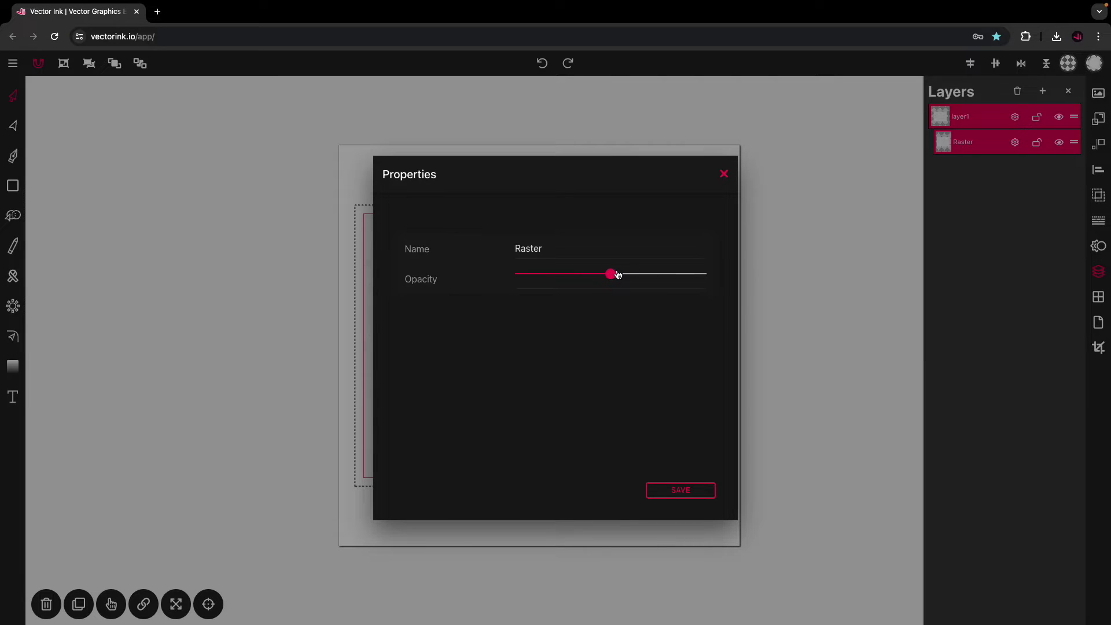
pyautogui.click(683, 491)
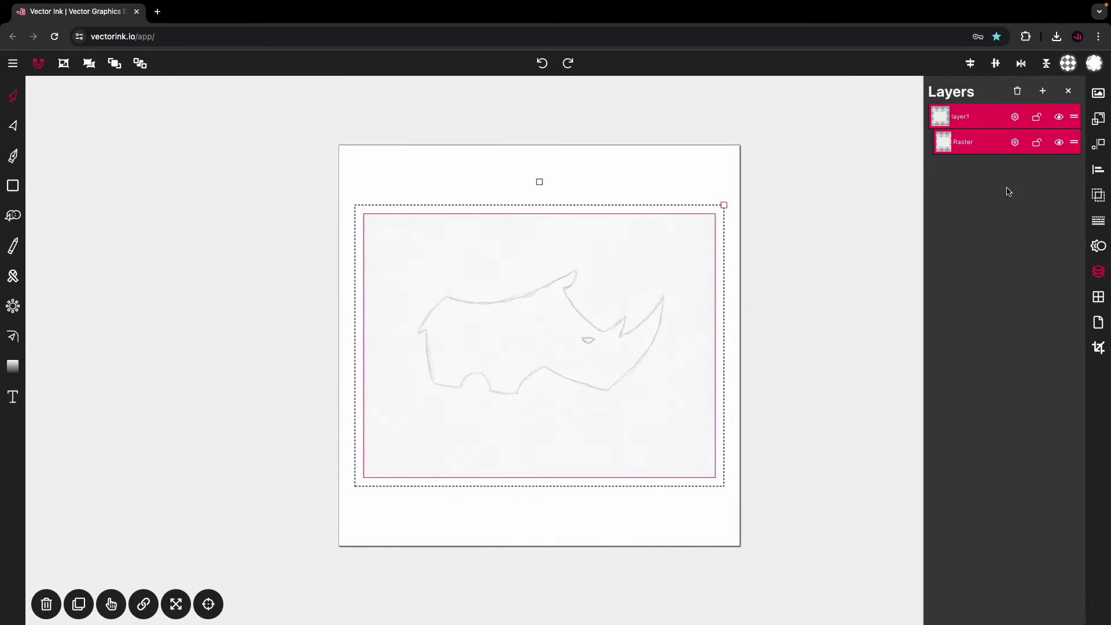
pyautogui.click(1035, 145)
pyautogui.click(1069, 91)
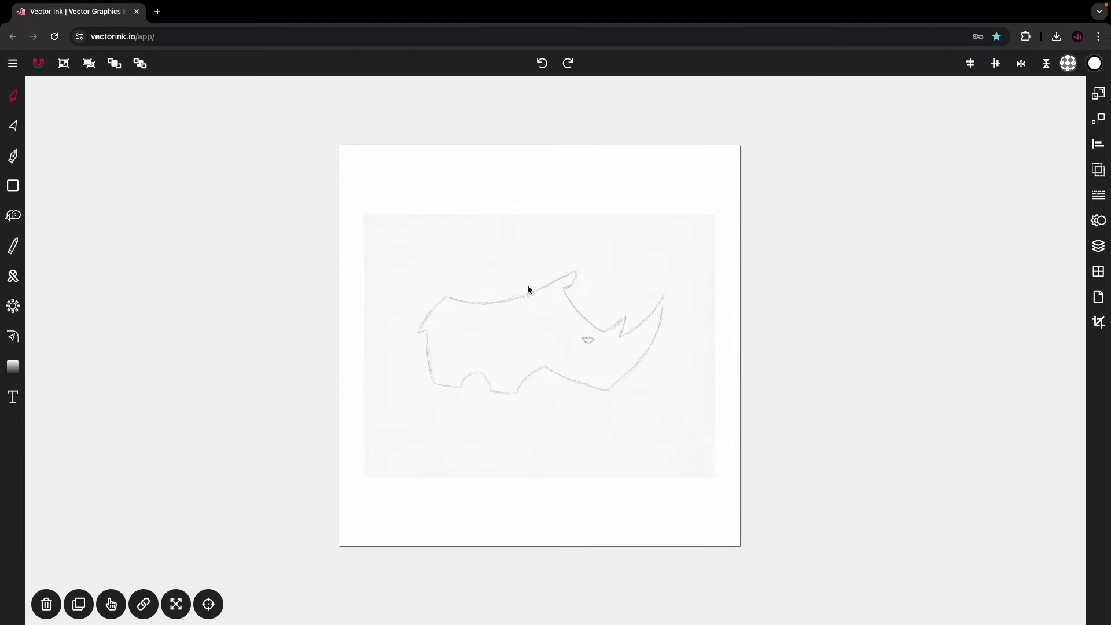
# - Zoom in on the rhino sketch and switch to the Pen tool
pyautogui.scroll(5, 484, 305)
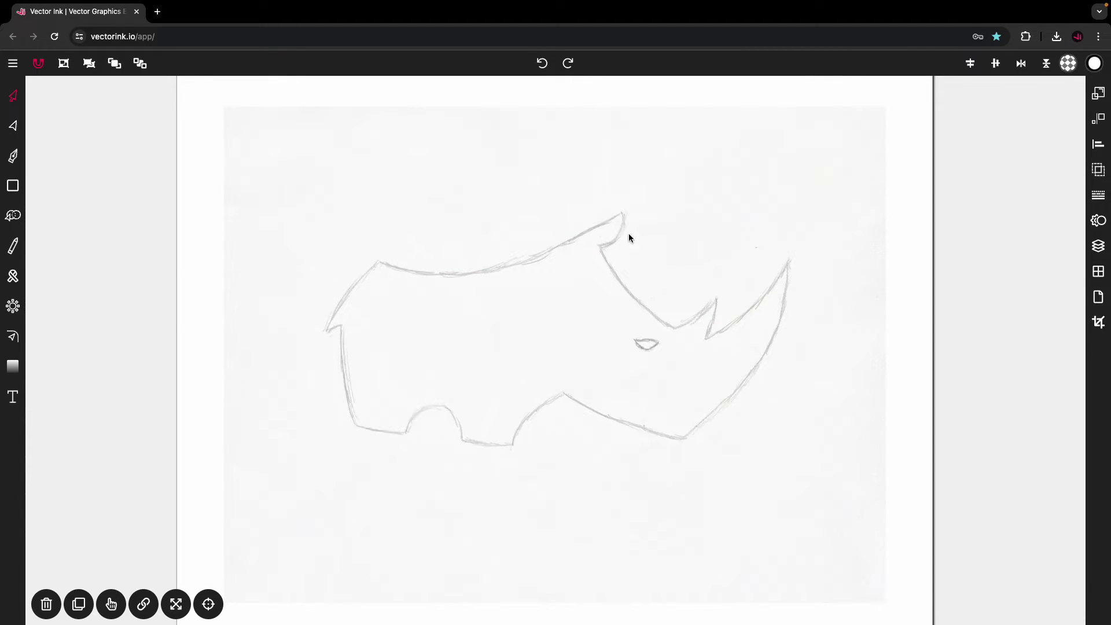
pyautogui.scroll(4, 568, 356)
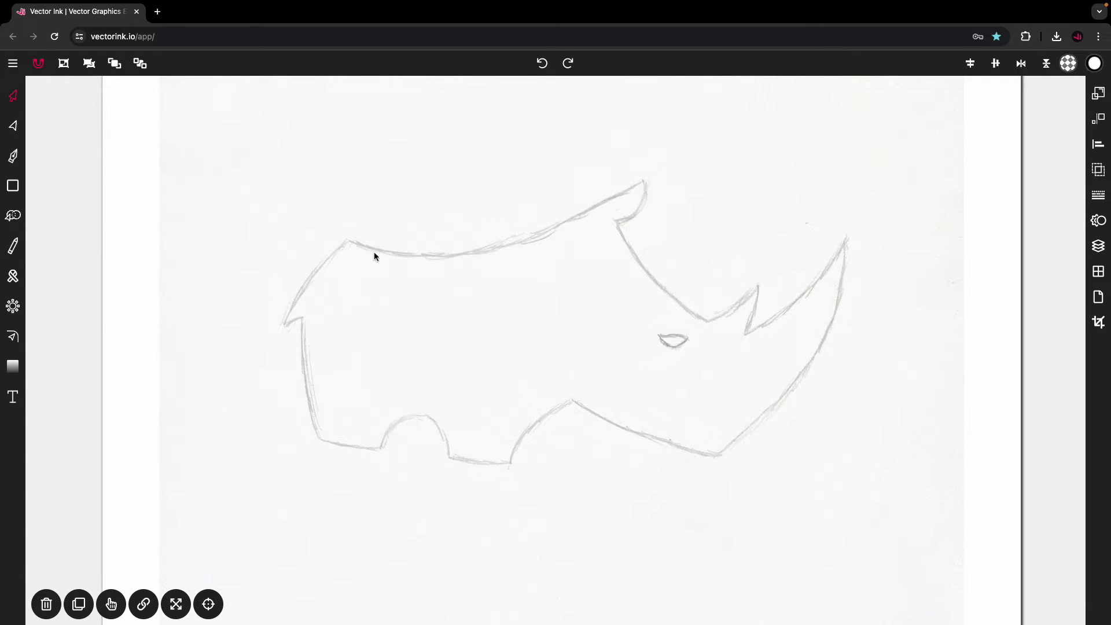
pyautogui.click(15, 156)
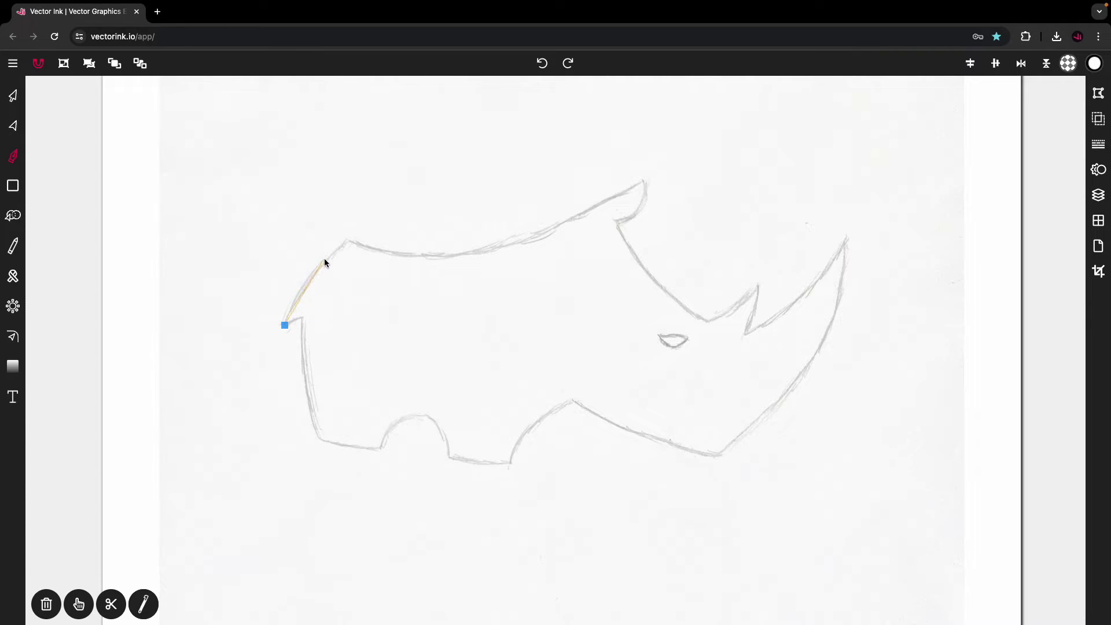
# - Place pen points along the rhino's back at the rump top, mid-back and ear tip
pyautogui.click(347, 241)
pyautogui.click(478, 252)
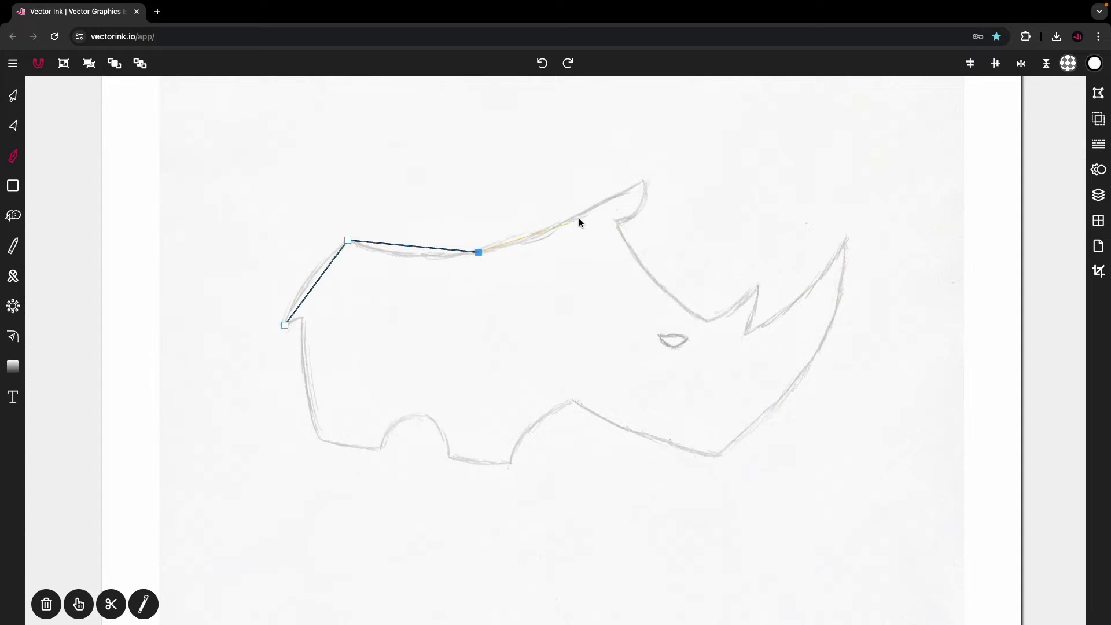
pyautogui.click(642, 183)
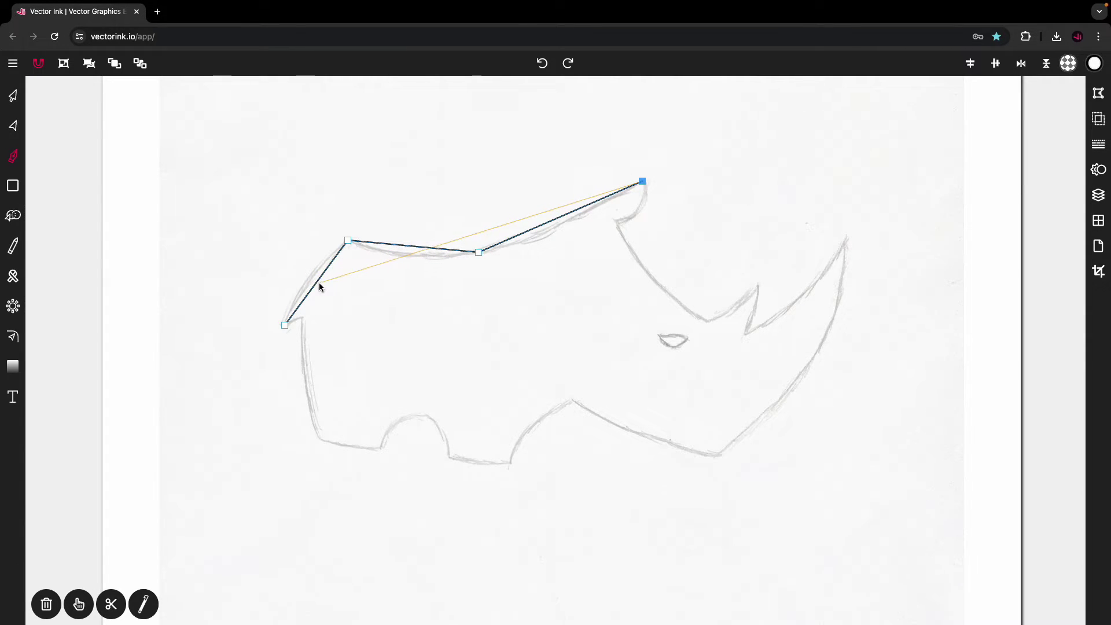
pyautogui.click(478, 253)
# - Trace pen points around the ear, small and big horns, and jaw down to the chin
pyautogui.click(641, 206)
pyautogui.click(616, 220)
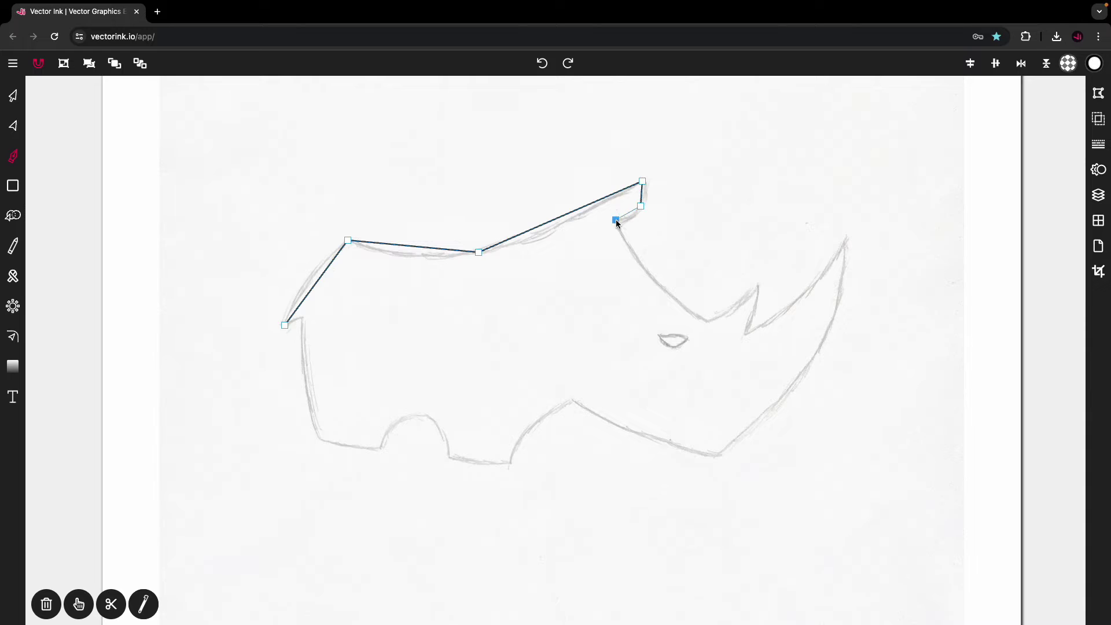
pyautogui.click(708, 322)
pyautogui.click(756, 287)
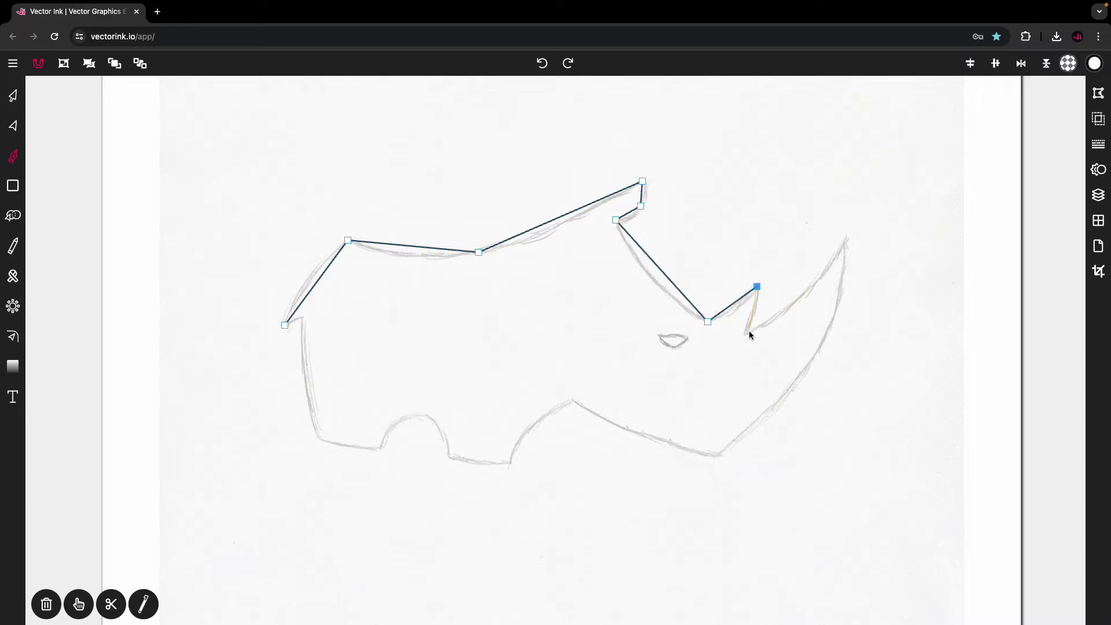
pyautogui.click(746, 333)
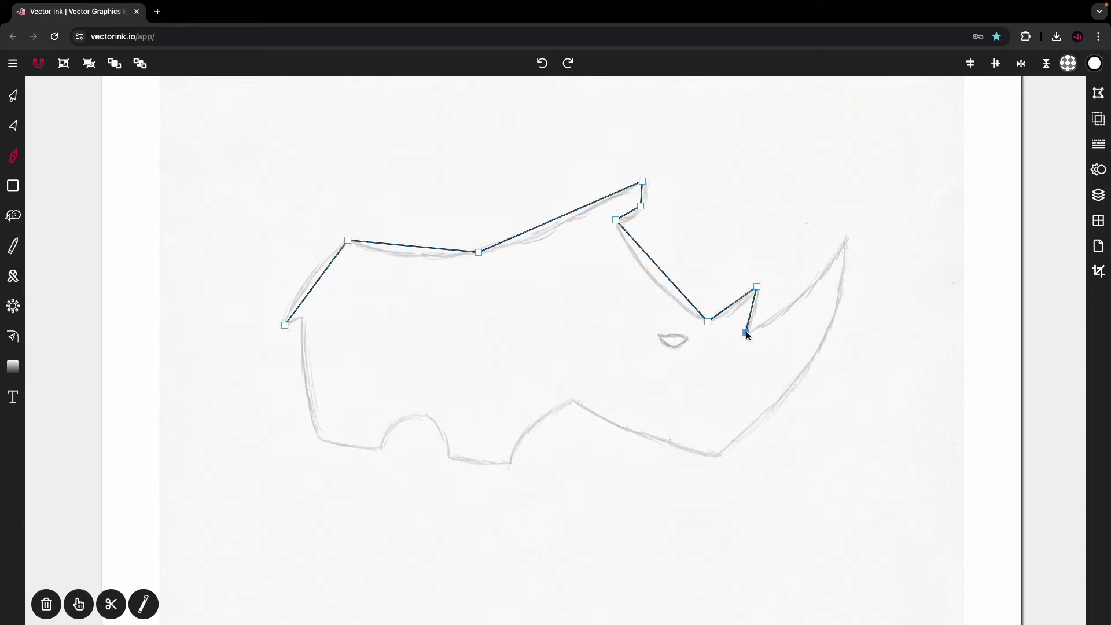
pyautogui.click(845, 242)
pyautogui.click(802, 372)
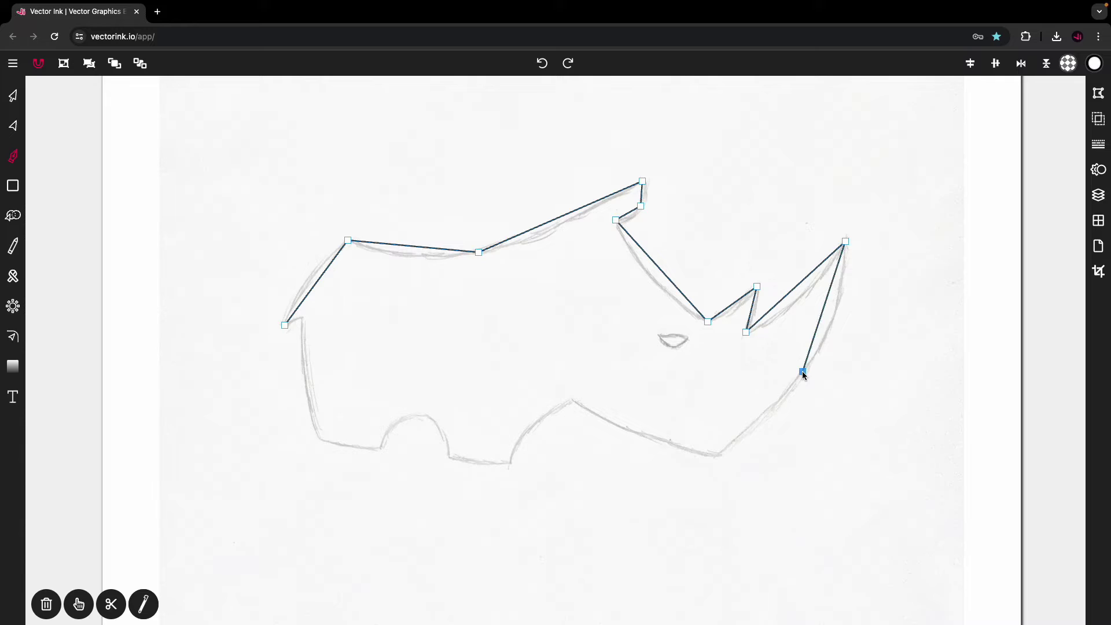
pyautogui.click(718, 455)
# - Continue points along the belly, both legs and rear, closing the outline at the start point
pyautogui.click(572, 401)
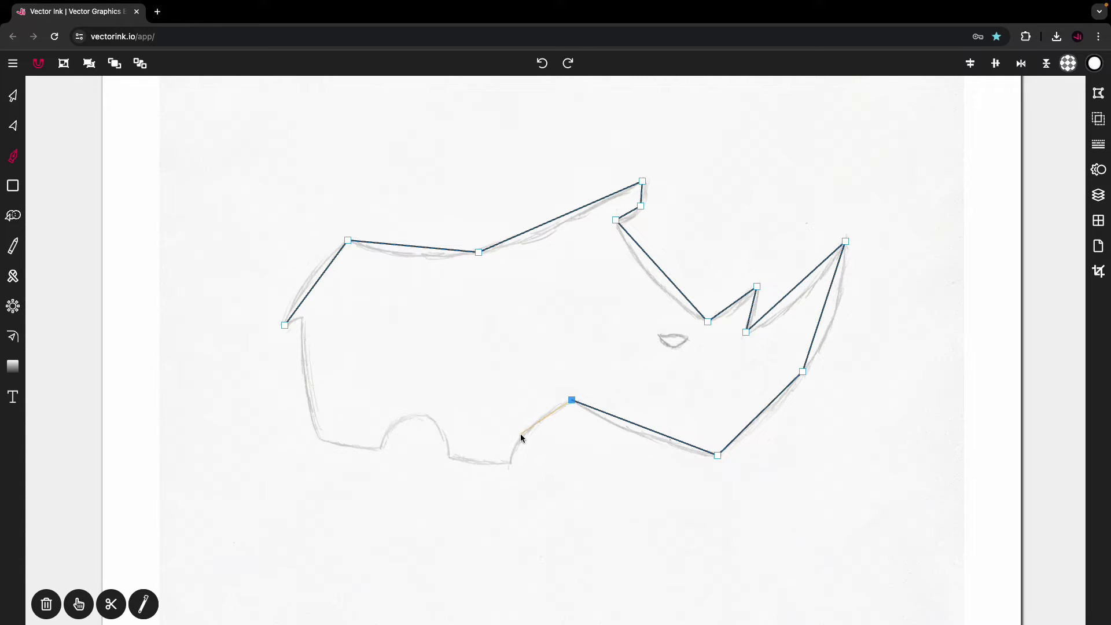
pyautogui.click(507, 461)
pyautogui.click(449, 459)
pyautogui.click(422, 415)
pyautogui.click(380, 447)
pyautogui.click(319, 439)
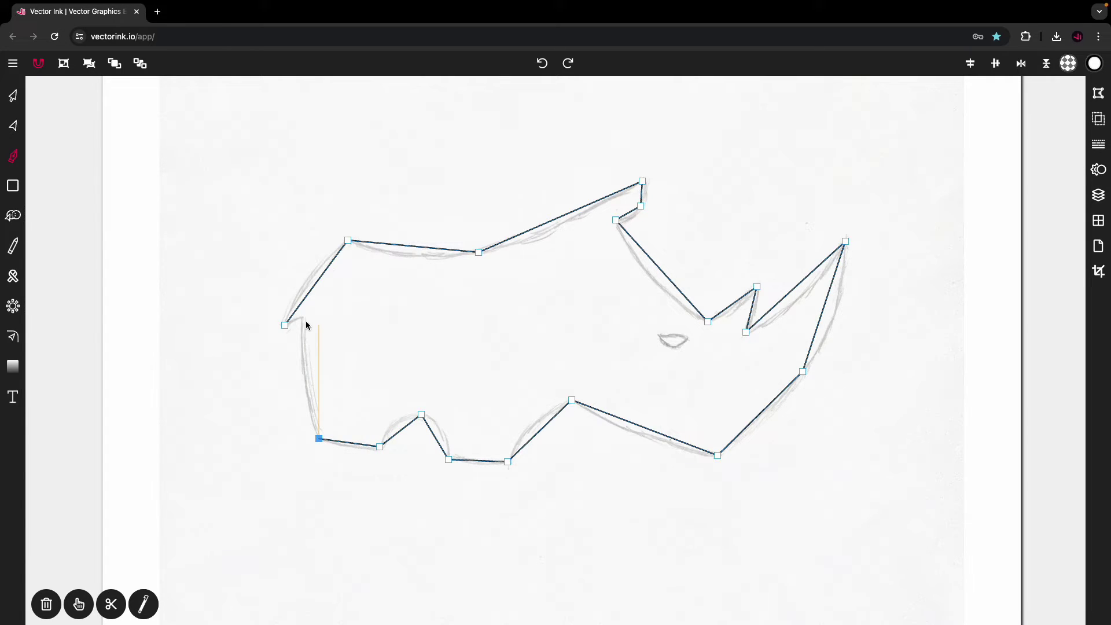
pyautogui.click(300, 316)
pyautogui.click(285, 324)
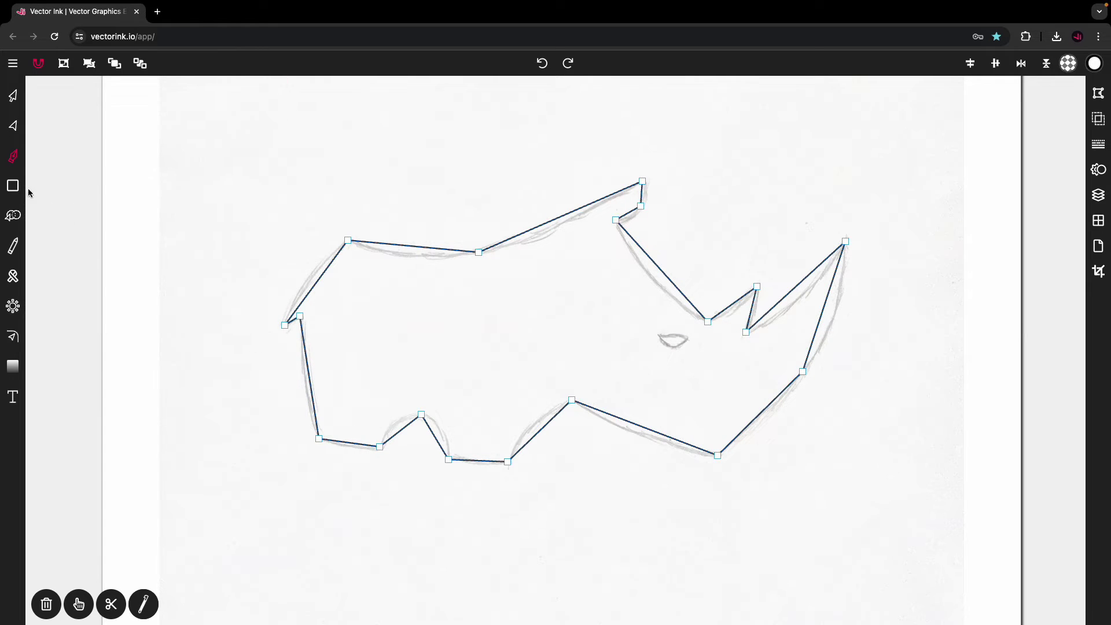
pyautogui.click(12, 127)
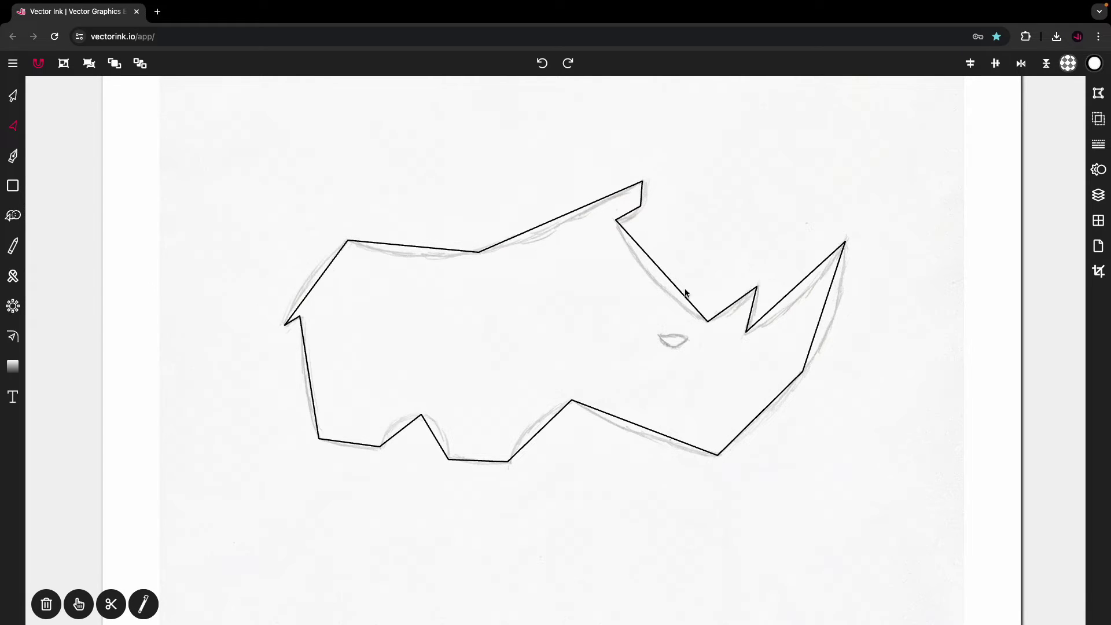
# - Curve the rump-to-back segment, smooth the mid-back node and nudge the ear tip down-left
pyautogui.click(803, 371)
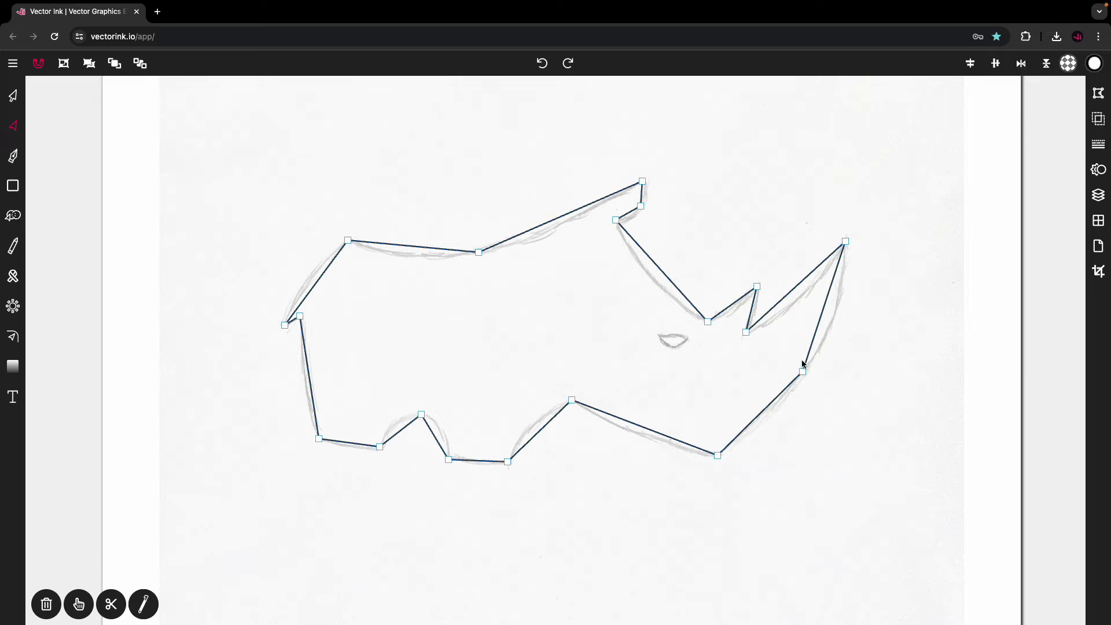
pyautogui.click(303, 285)
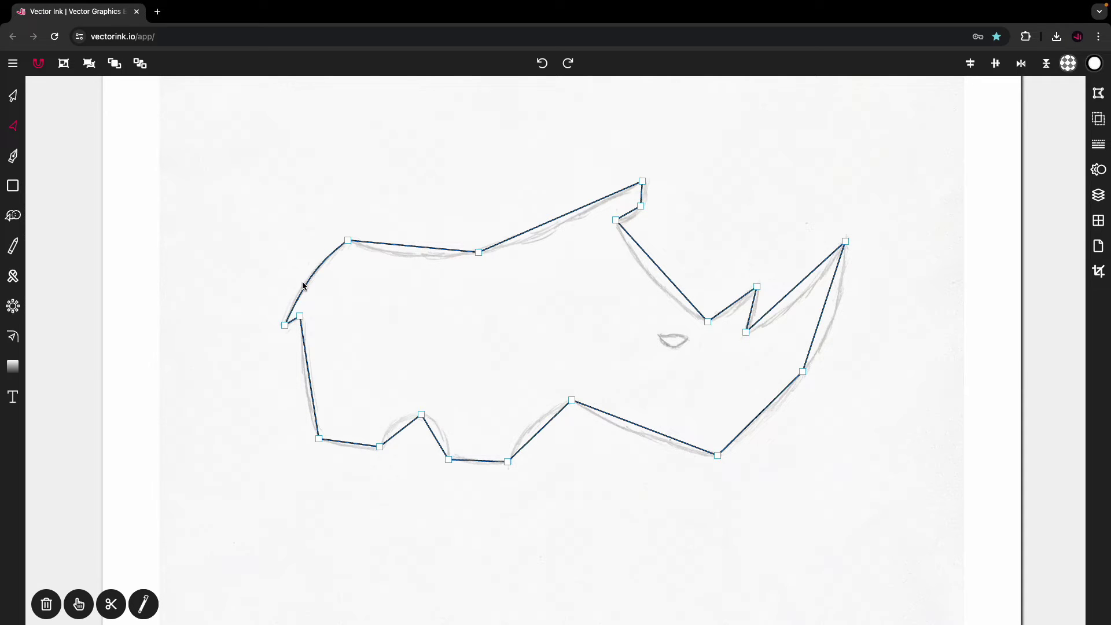
pyautogui.click(347, 240)
pyautogui.click(479, 253)
pyautogui.doubleClick(478, 253)
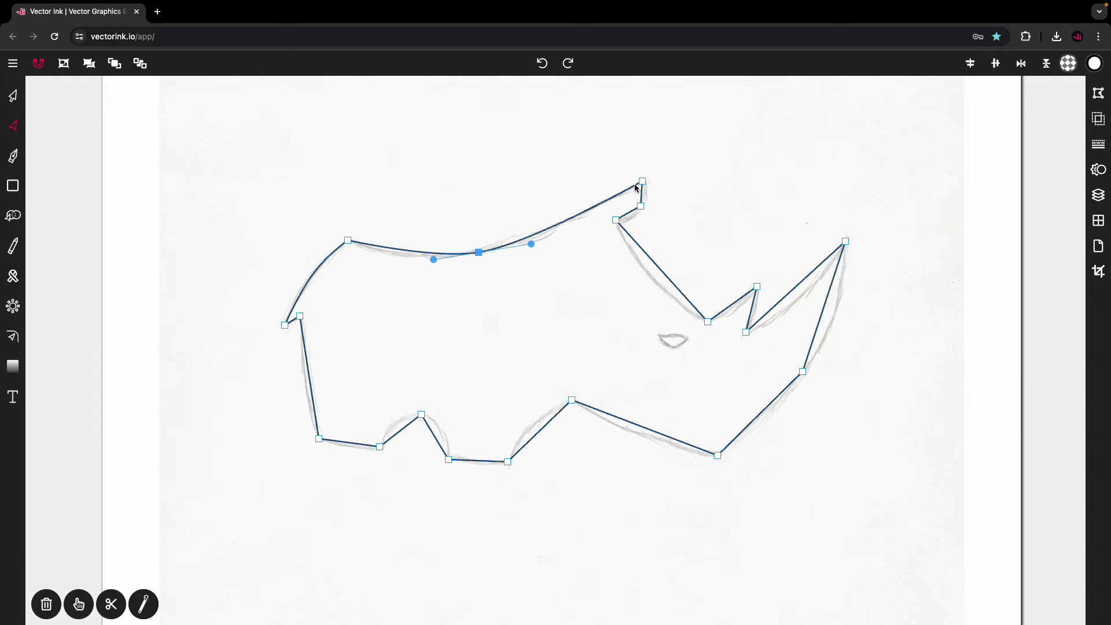
pyautogui.click(641, 206)
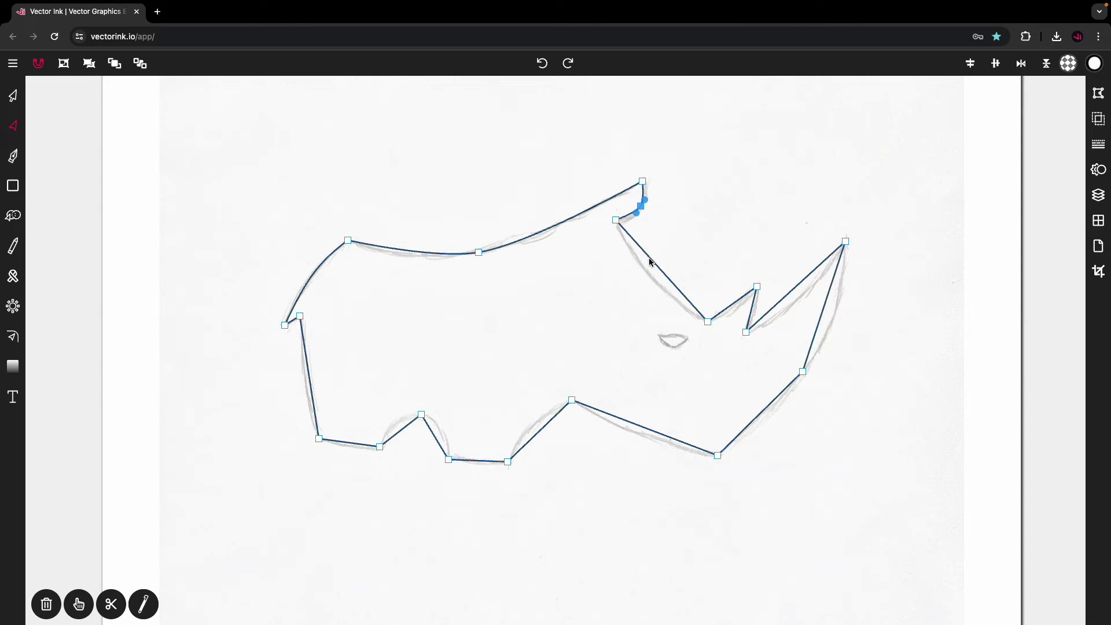
pyautogui.press('Left')
pyautogui.press('Left')
pyautogui.press('Down')
pyautogui.press('Down')
pyautogui.click(672, 244)
# - Curve the forehead dip and both horn edges, making the node under the horn symmetric
pyautogui.click(644, 277)
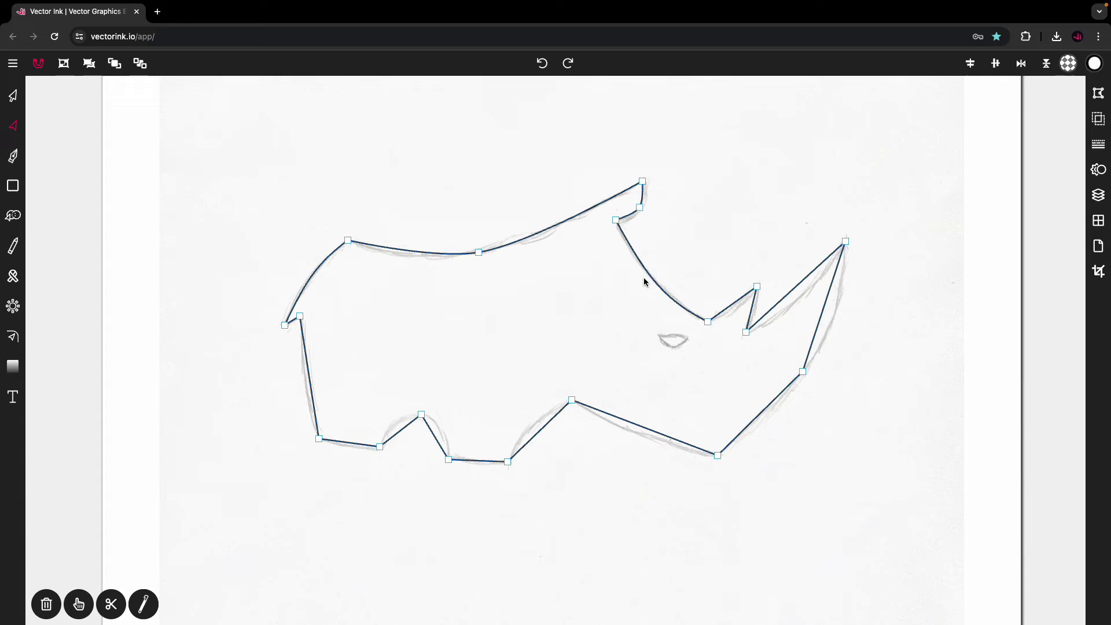
pyautogui.click(738, 313)
pyautogui.click(790, 313)
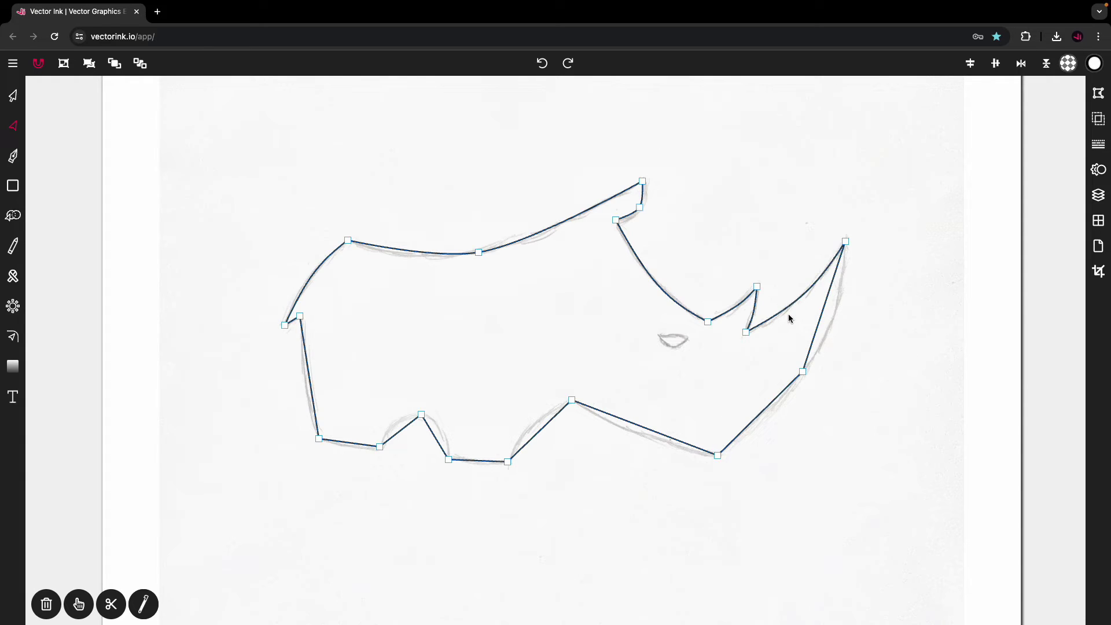
pyautogui.doubleClick(804, 372)
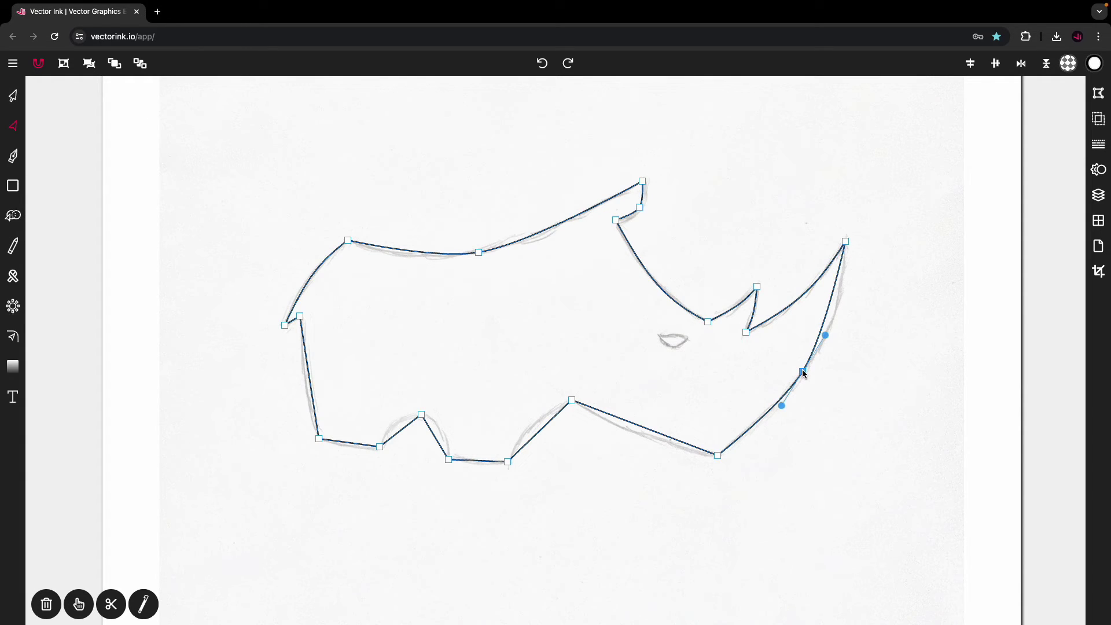
pyautogui.moveTo(826, 336); pyautogui.dragTo(835, 322)
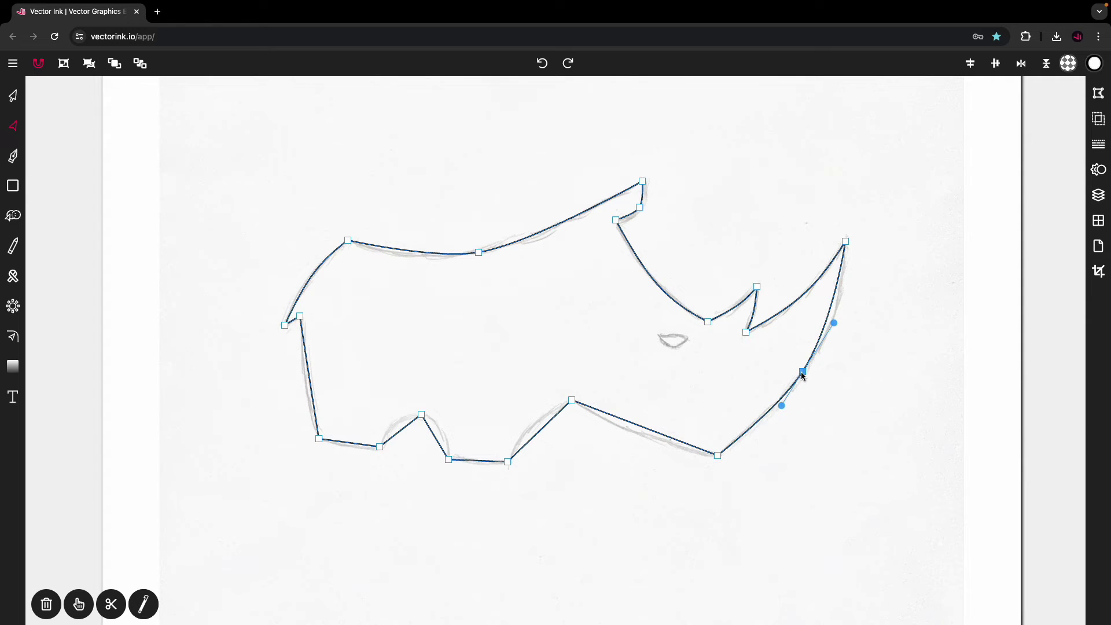
pyautogui.click(1100, 92)
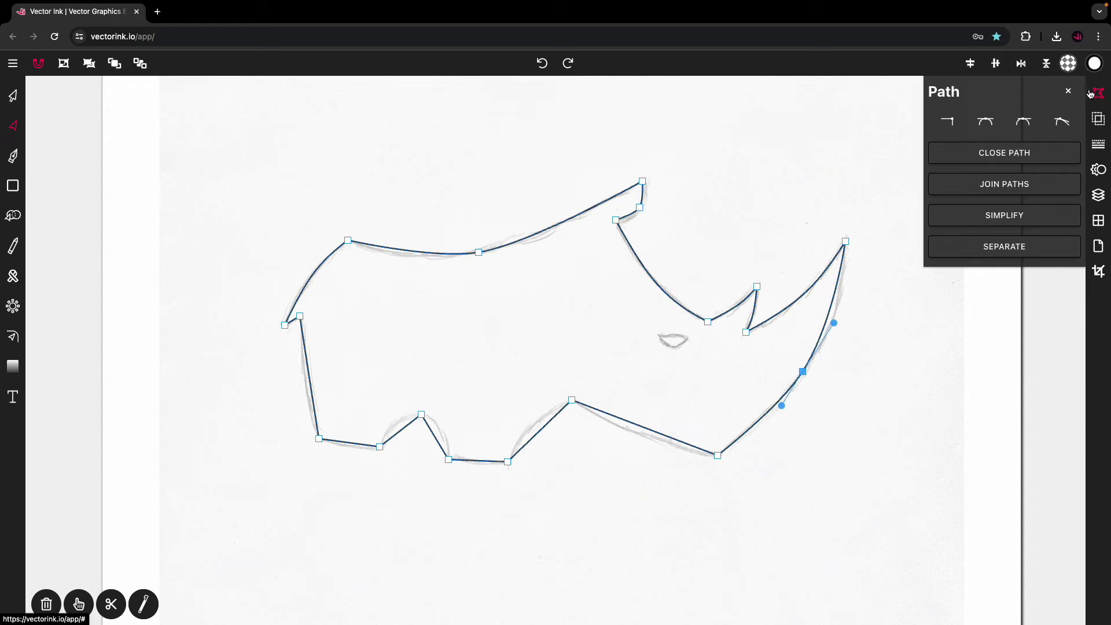
pyautogui.click(988, 122)
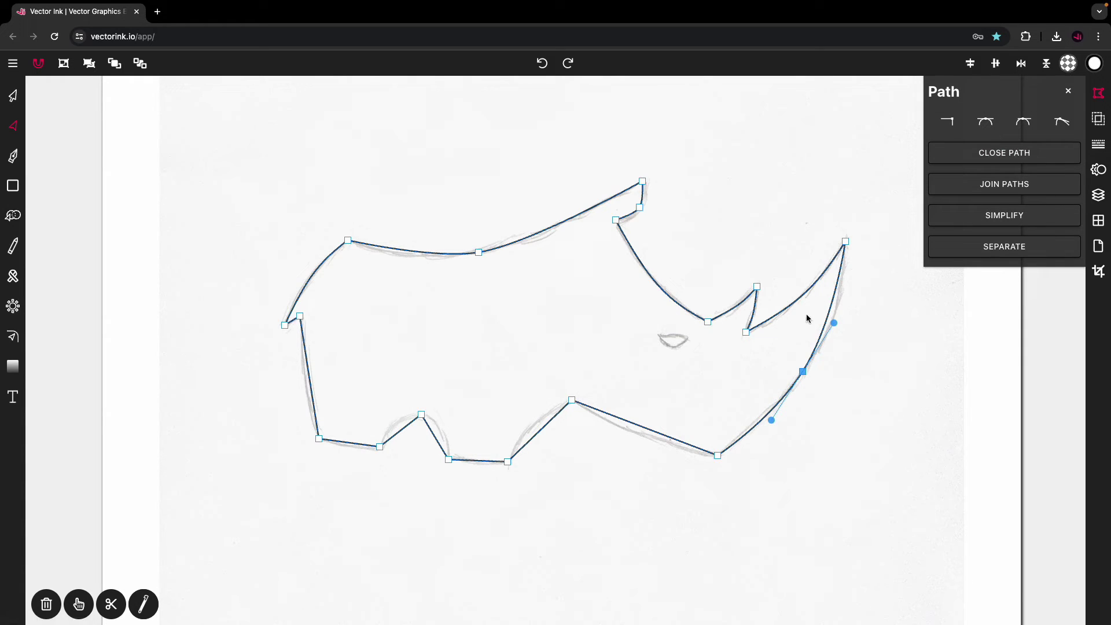
pyautogui.moveTo(835, 323); pyautogui.dragTo(838, 317)
pyautogui.moveTo(804, 370); pyautogui.dragTo(808, 370)
pyautogui.click(822, 388)
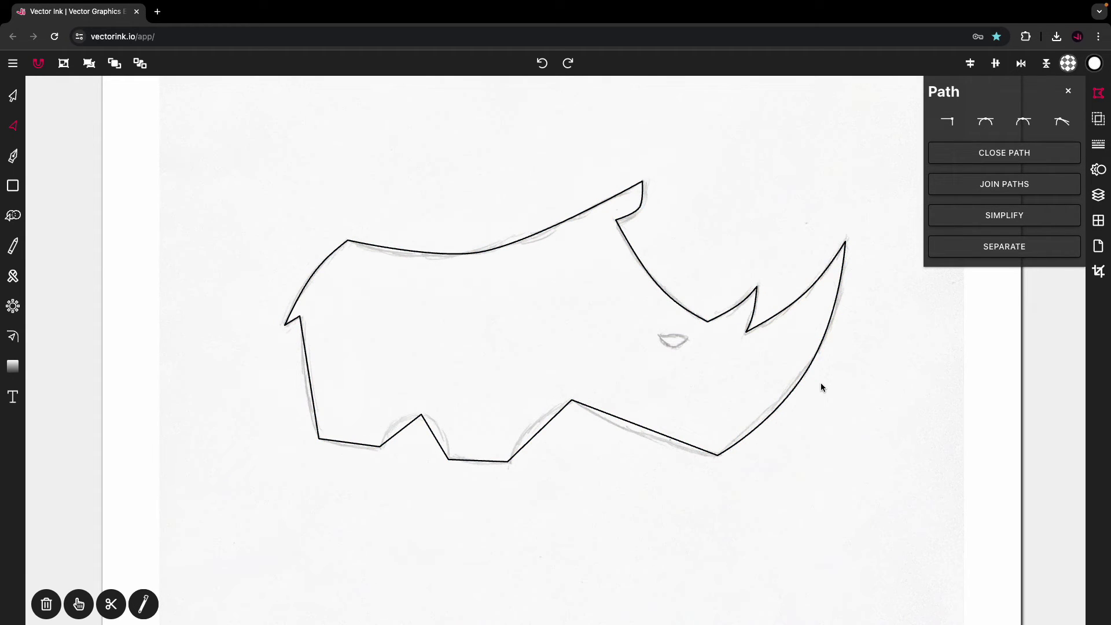
# - Shift the chin corner node and bend the chin line, front leg and front foot into curves
pyautogui.click(717, 456)
pyautogui.moveTo(718, 457); pyautogui.dragTo(714, 458)
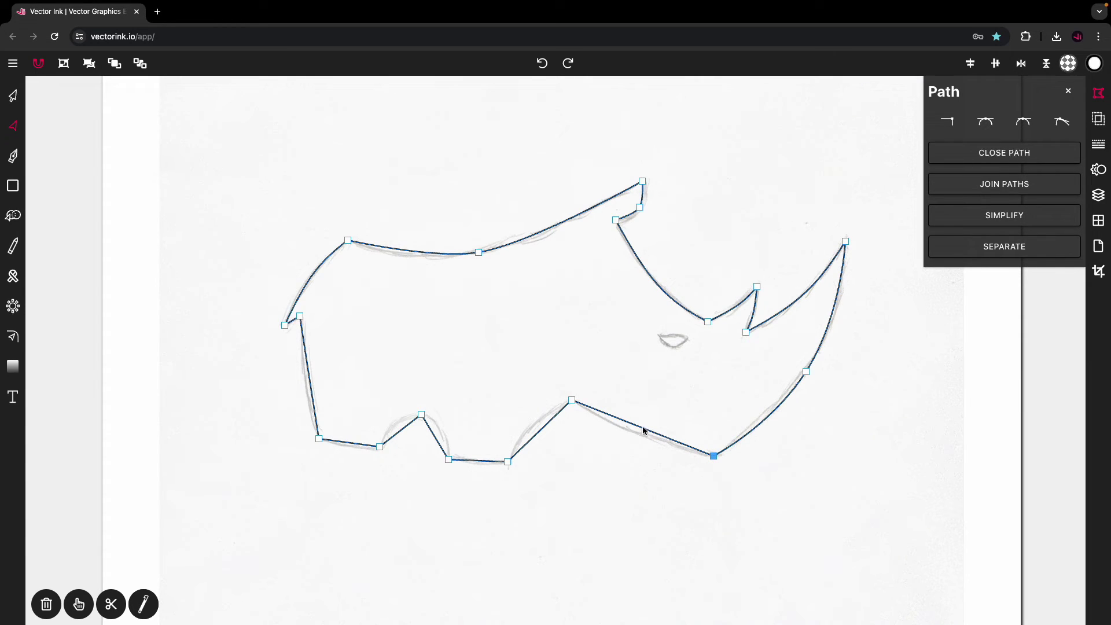
pyautogui.click(633, 476)
pyautogui.moveTo(643, 430); pyautogui.dragTo(641, 441)
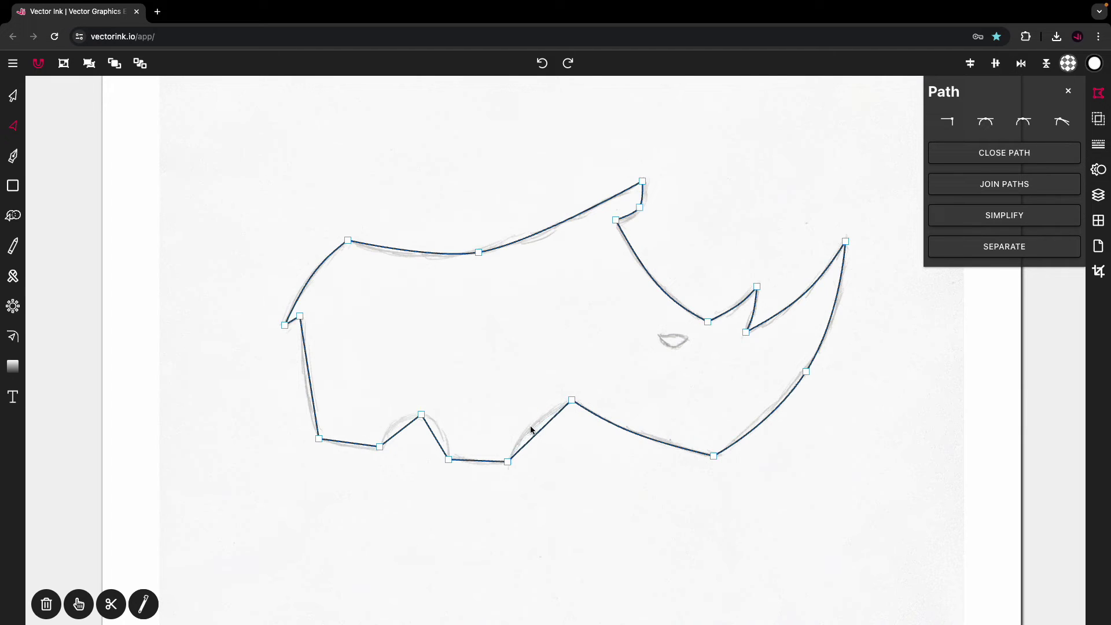
pyautogui.moveTo(534, 428); pyautogui.dragTo(529, 425)
pyautogui.moveTo(479, 461); pyautogui.dragTo(486, 469)
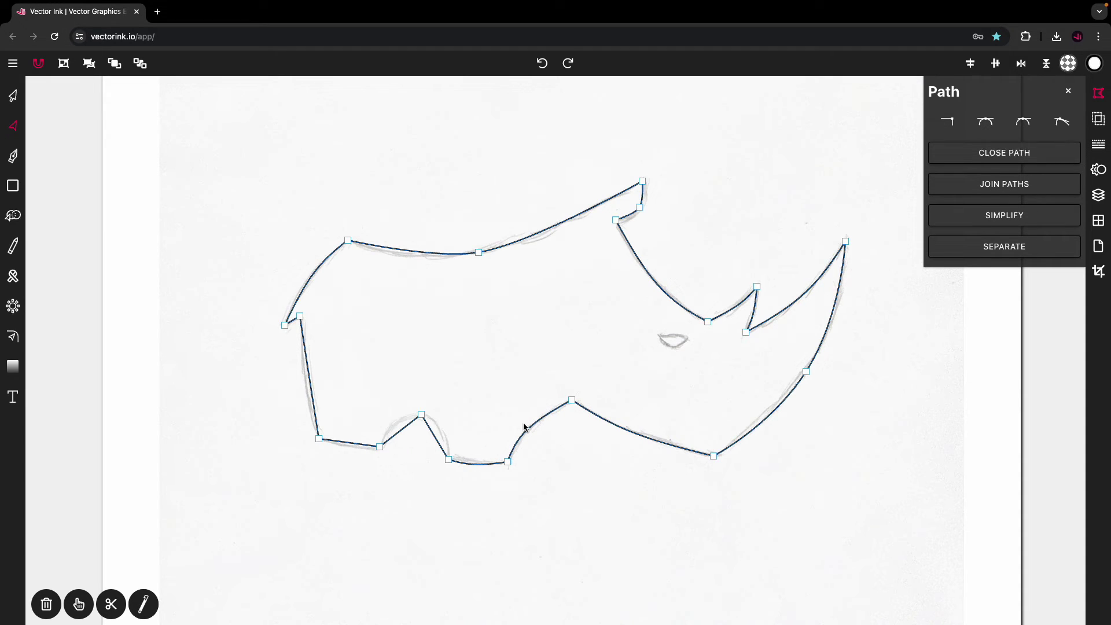
# - Smooth and widen the arch between the legs, curve the back foot and bow the rear edge
pyautogui.doubleClick(422, 415)
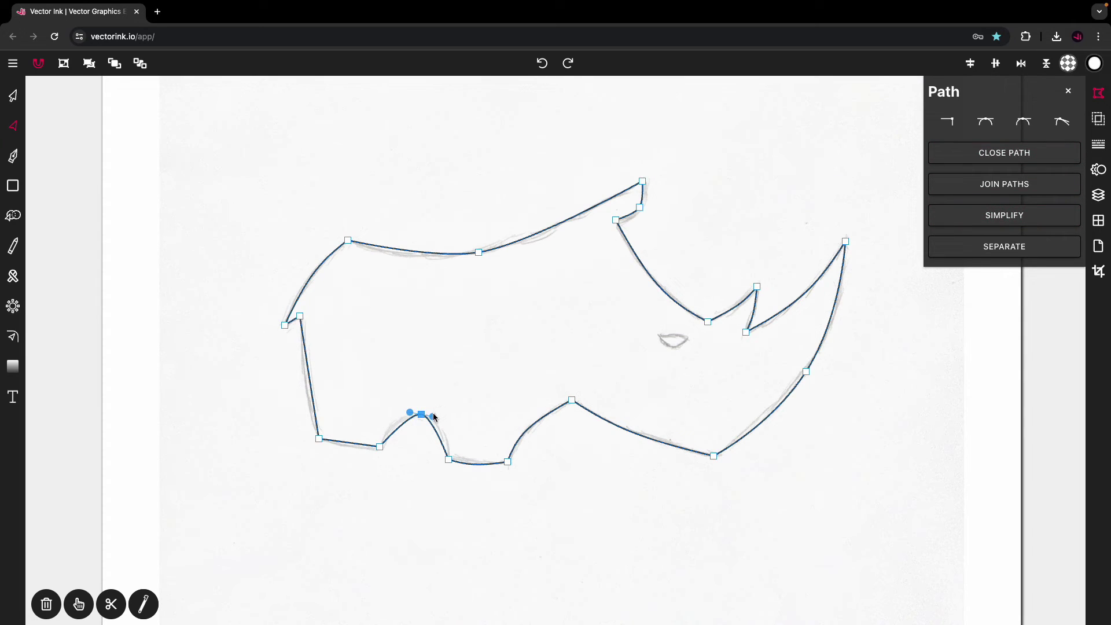
pyautogui.moveTo(433, 416); pyautogui.dragTo(451, 416)
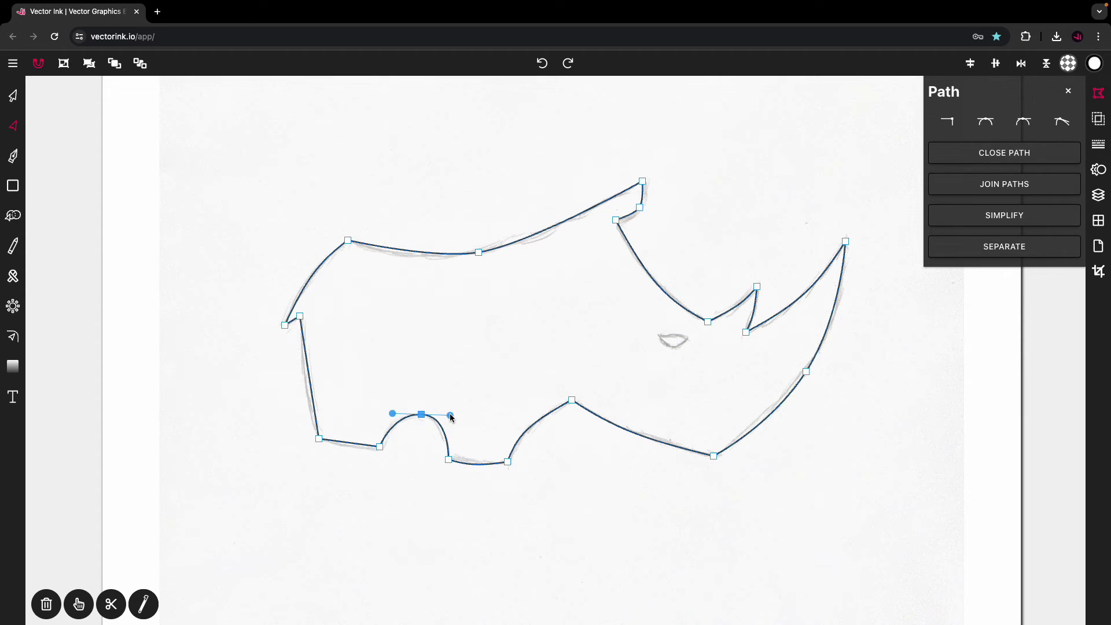
pyautogui.click(348, 457)
pyautogui.moveTo(349, 444); pyautogui.dragTo(348, 450)
pyautogui.moveTo(313, 395); pyautogui.dragTo(307, 398)
pyautogui.click(259, 389)
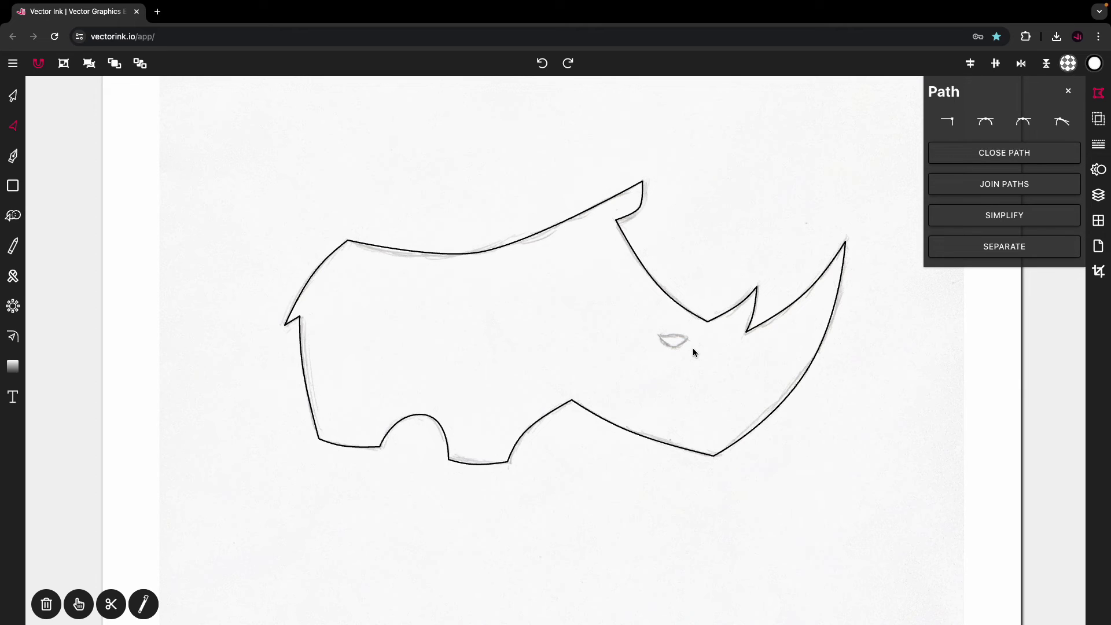
# - Trace the eye as a closed shape with a straight top and curved bottom, then zoom out
pyautogui.scroll(5, 693, 349)
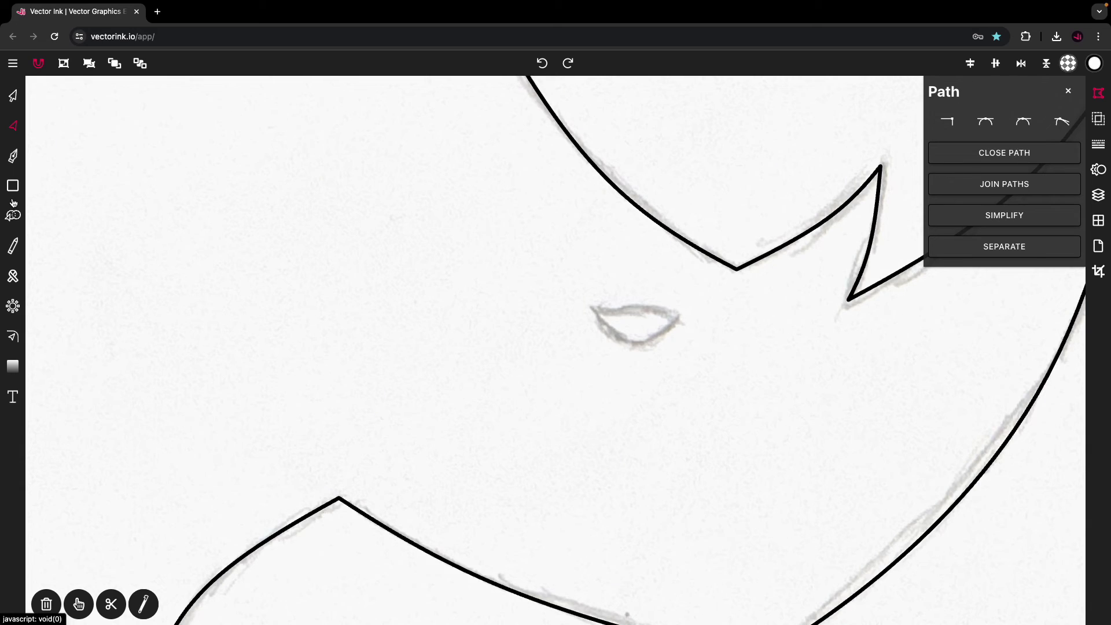
pyautogui.click(12, 155)
pyautogui.click(593, 307)
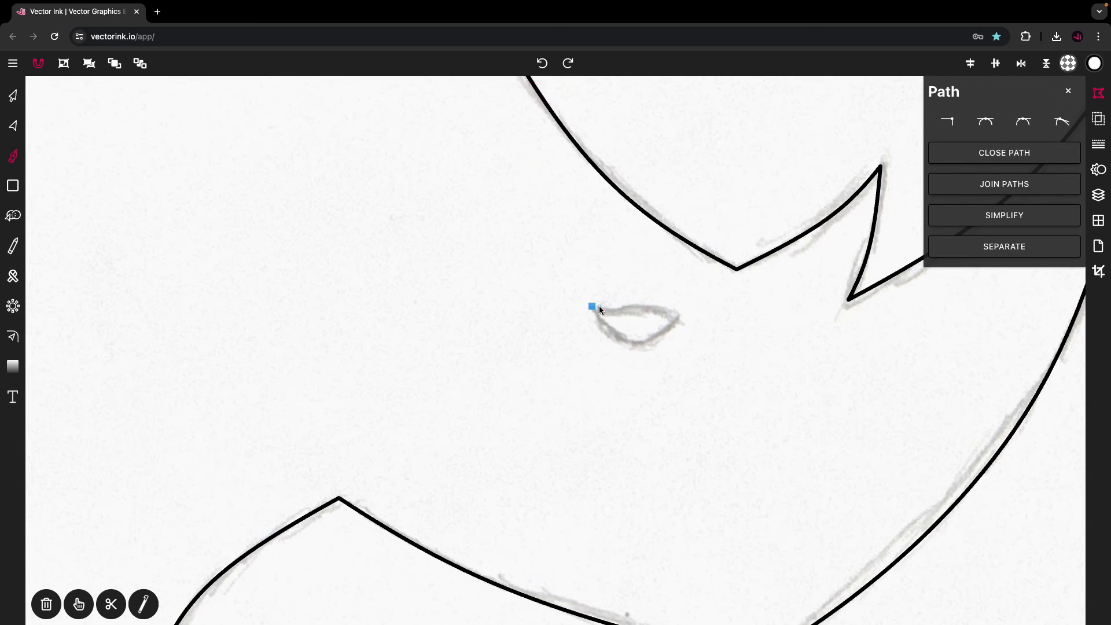
pyautogui.click(679, 317)
pyautogui.moveTo(639, 343); pyautogui.dragTo(609, 340)
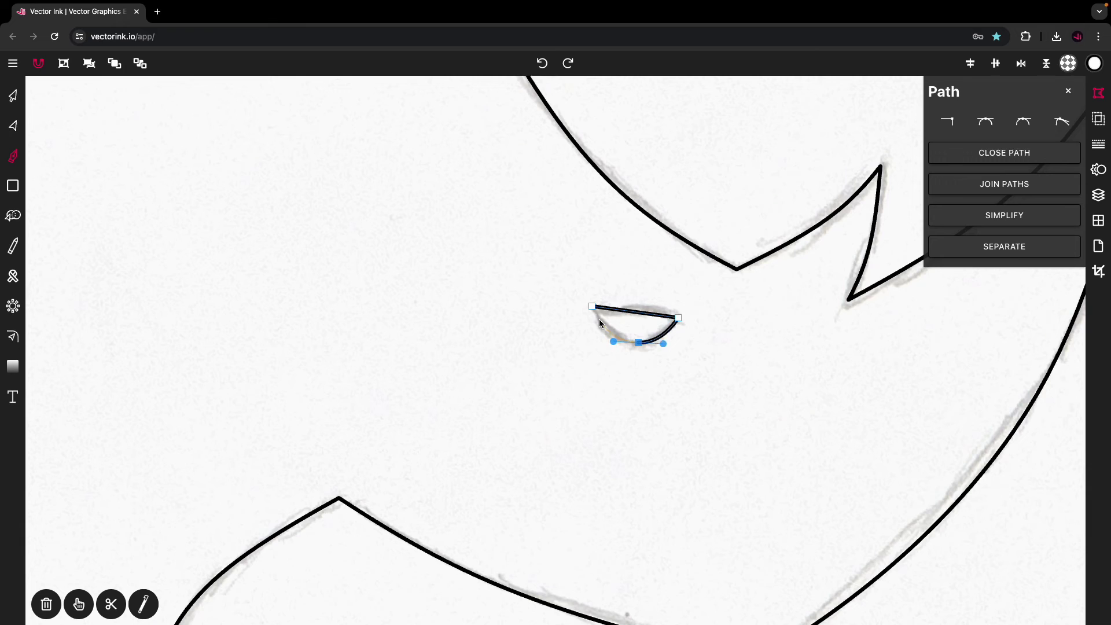
pyautogui.click(591, 307)
pyautogui.click(13, 126)
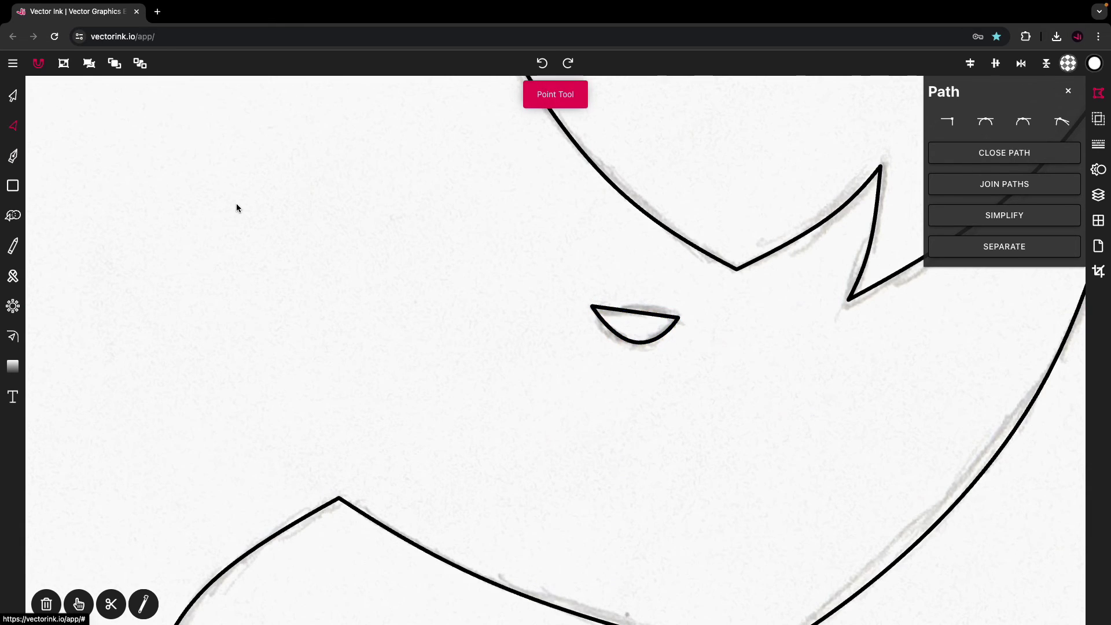
pyautogui.scroll(-5, 236, 203)
pyautogui.hscroll(-8, 236, 203)
pyautogui.scroll(3, 236, 203)
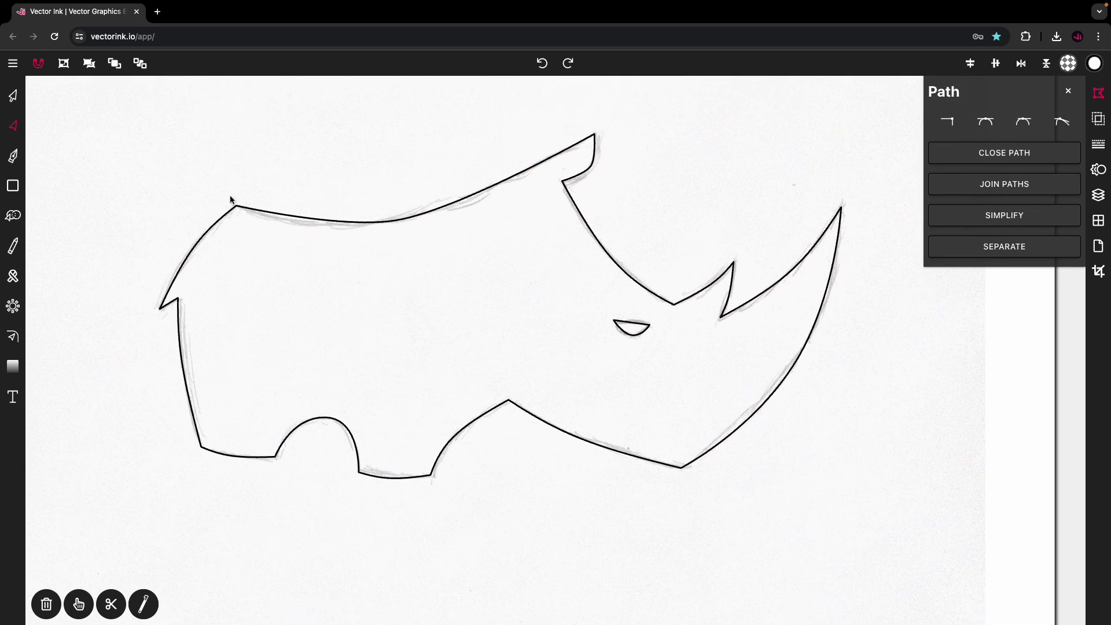
# - Fill the rhino outline dark grey using the grey palette loaded from the library
pyautogui.click(14, 96)
pyautogui.scroll(1, 266, 142)
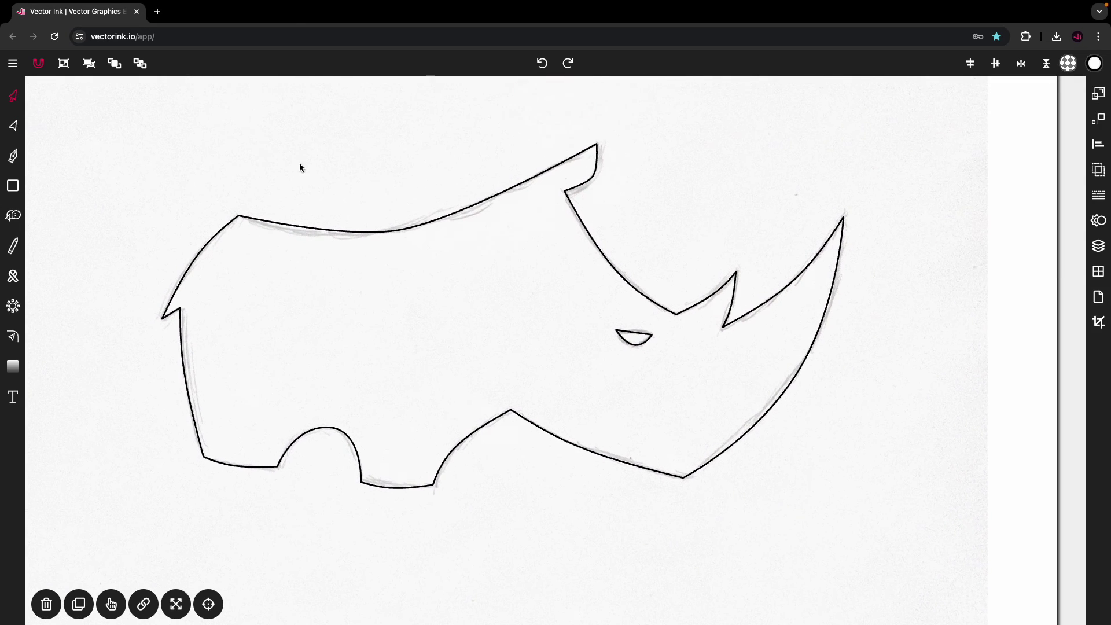
pyautogui.click(387, 231)
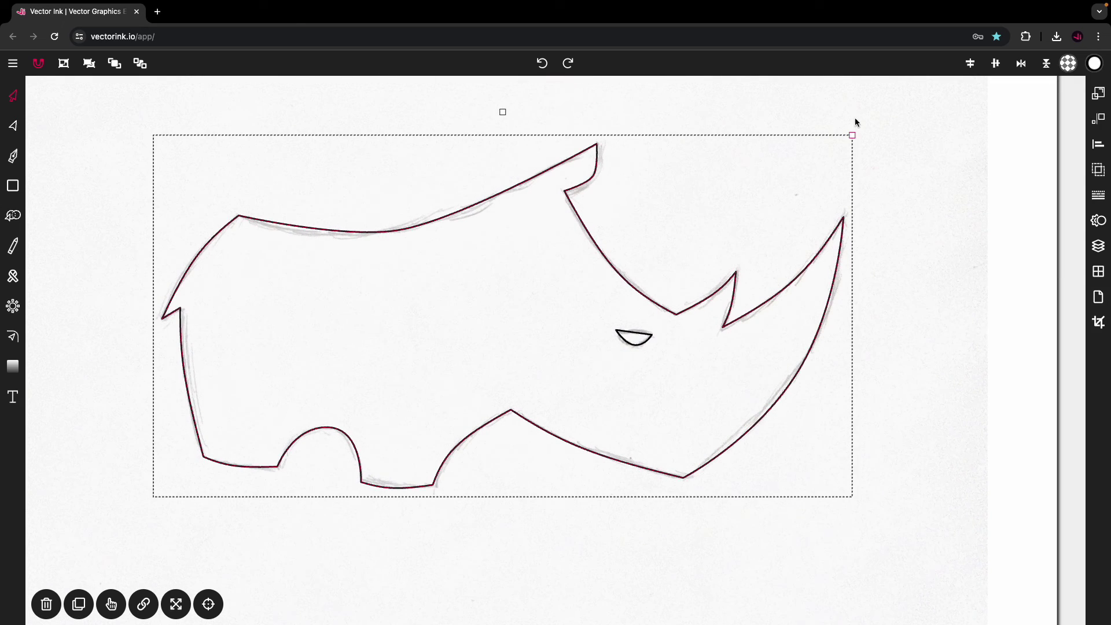
pyautogui.click(1068, 63)
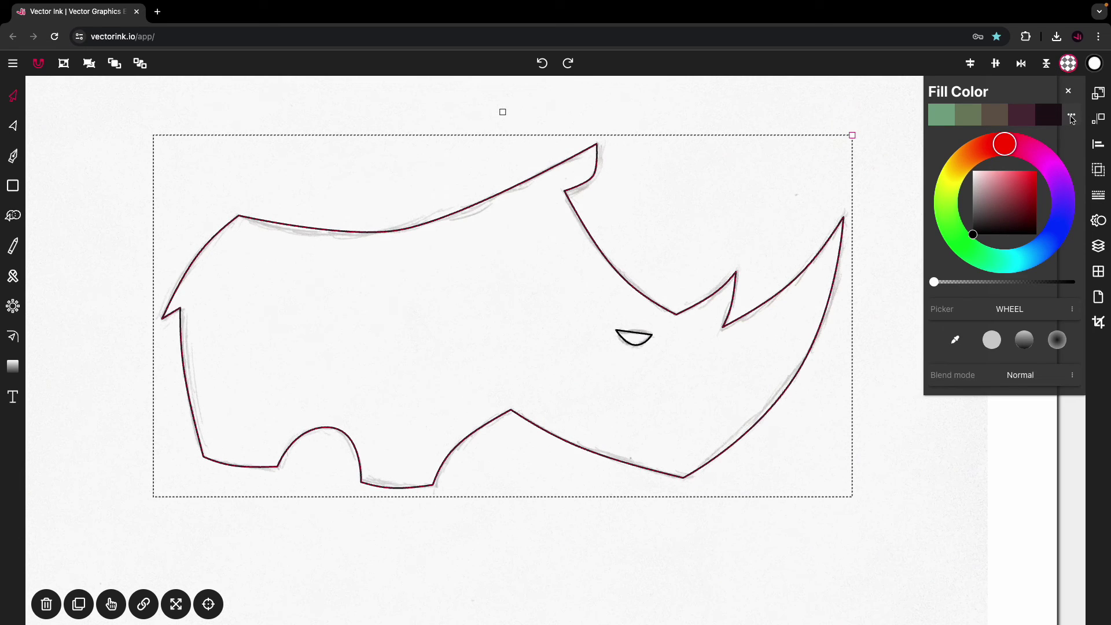
pyautogui.click(1072, 117)
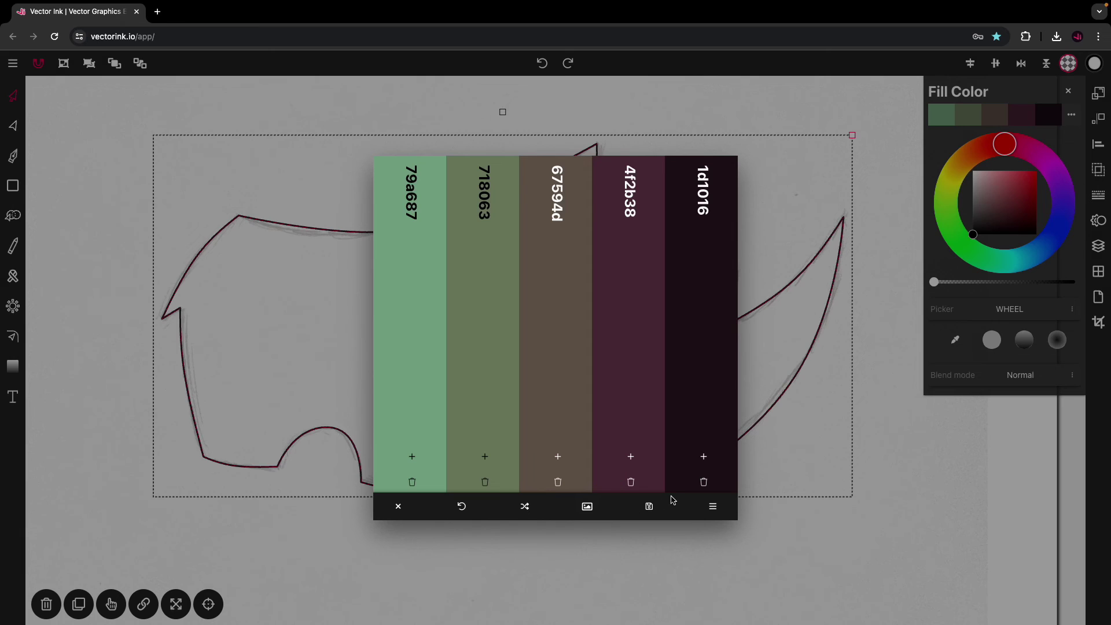
pyautogui.click(713, 505)
pyautogui.scroll(-1, 611, 441)
pyautogui.scroll(-4, 611, 441)
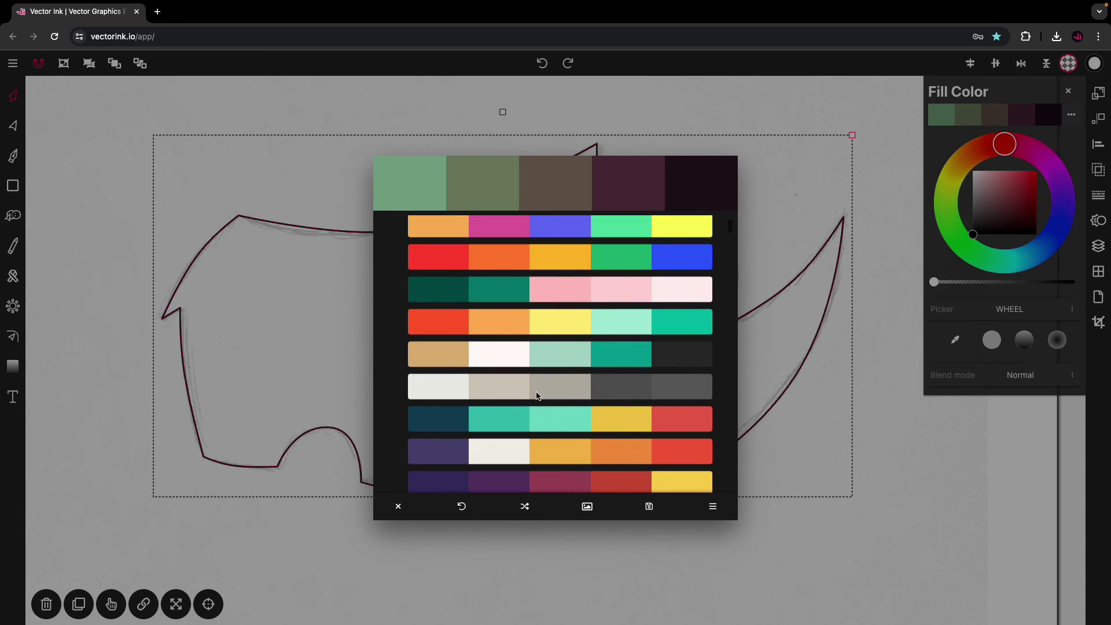
pyautogui.click(561, 385)
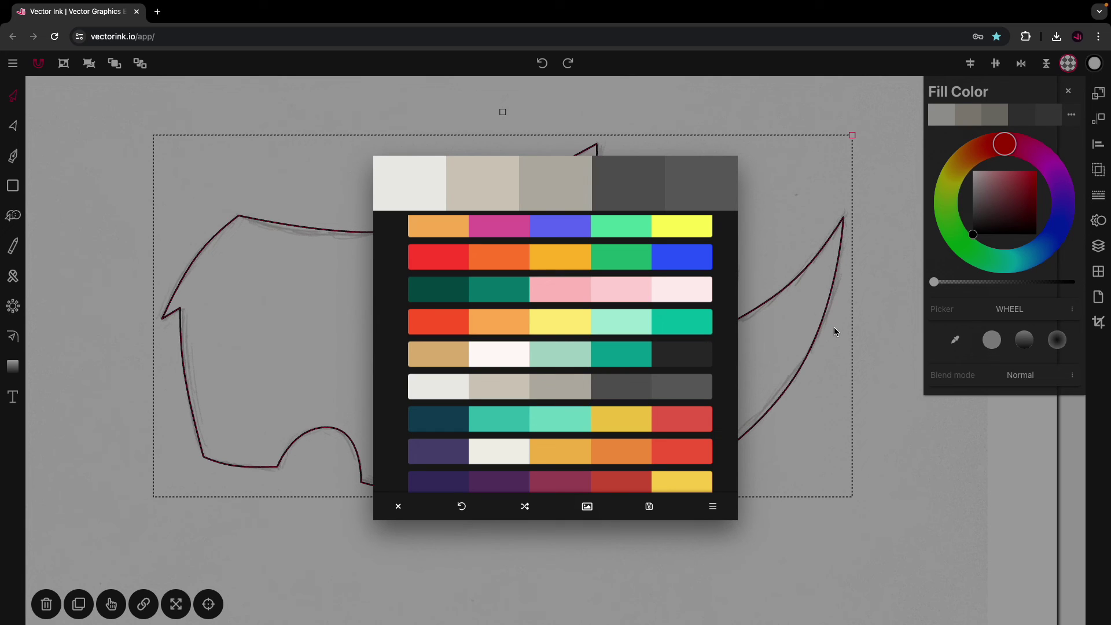
pyautogui.click(828, 329)
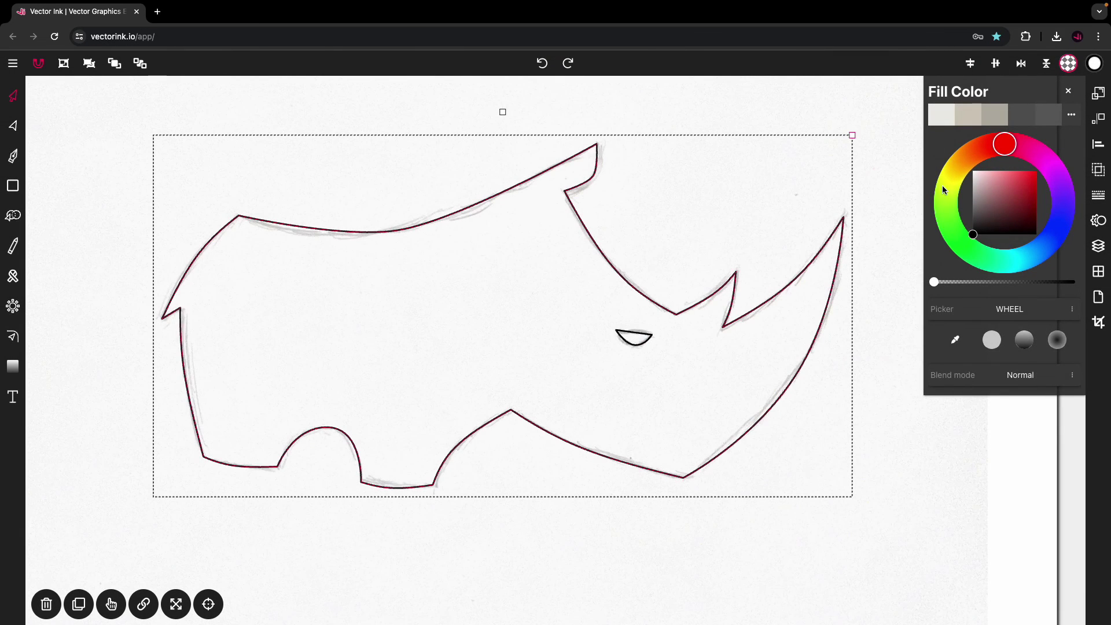
pyautogui.click(1034, 117)
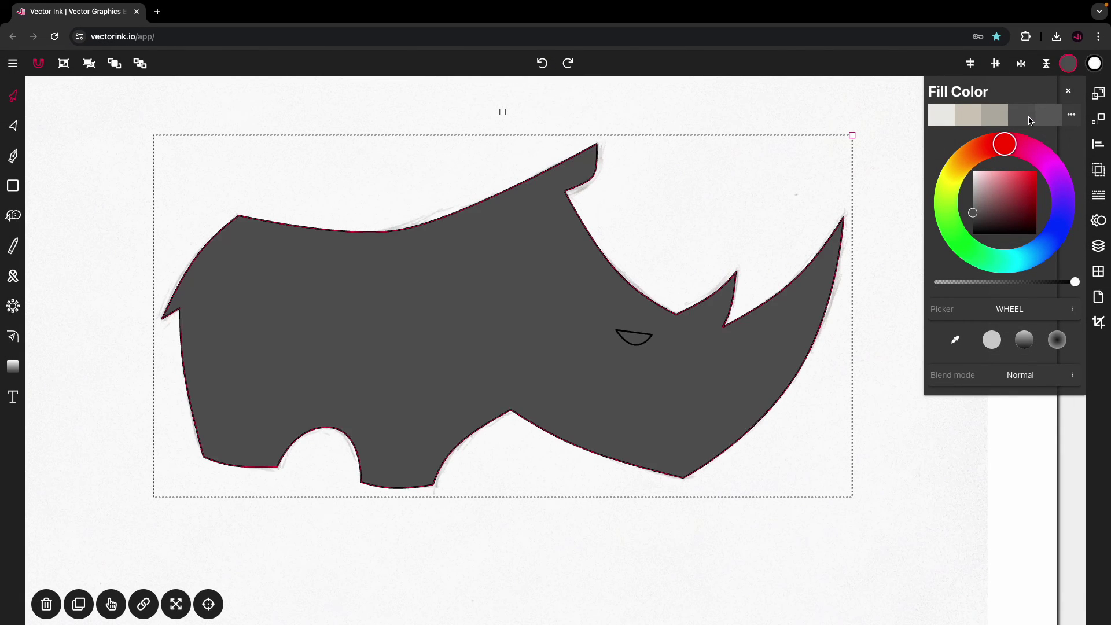
# - Fill the eye light grey and set the rhino's stroke width to 0
pyautogui.click(646, 346)
pyautogui.click(942, 123)
pyautogui.click(794, 180)
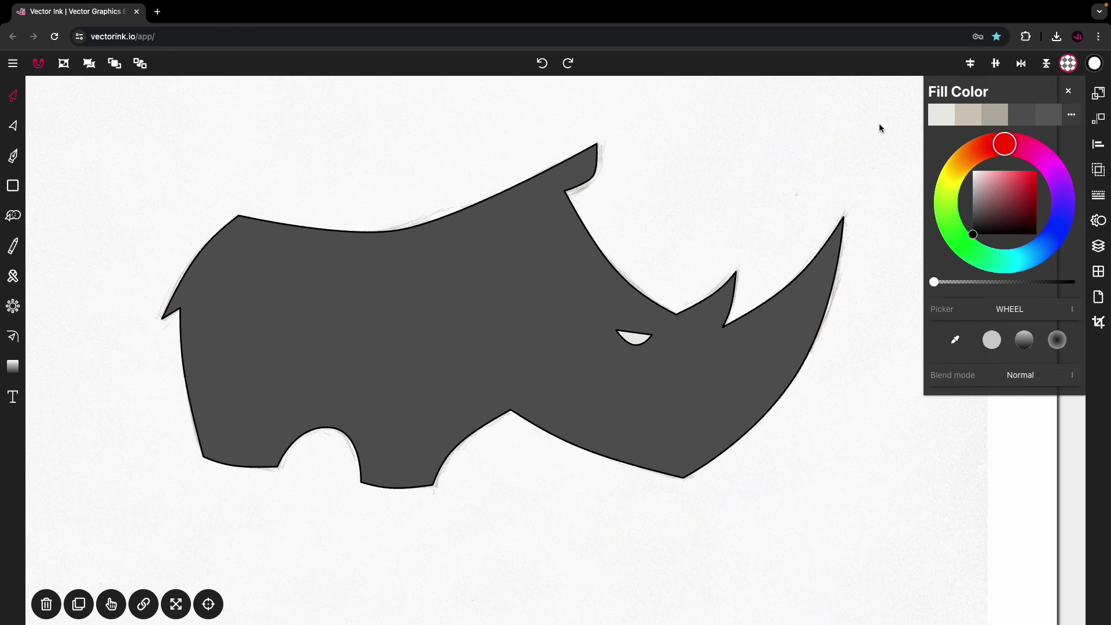
pyautogui.moveTo(893, 110); pyautogui.dragTo(127, 574)
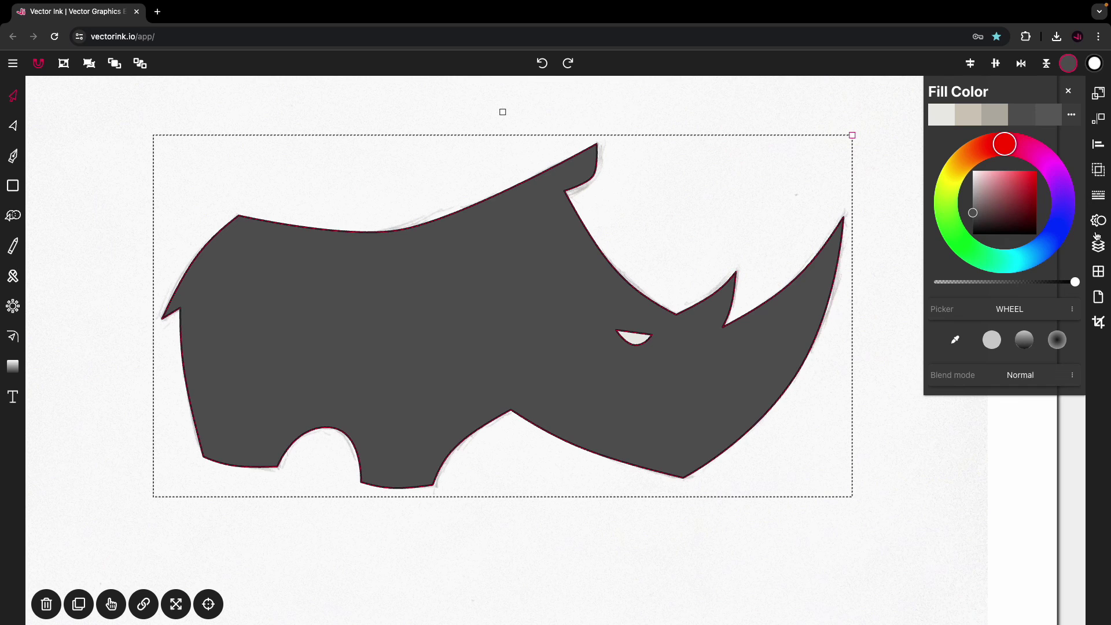
pyautogui.click(1098, 195)
pyautogui.click(953, 118)
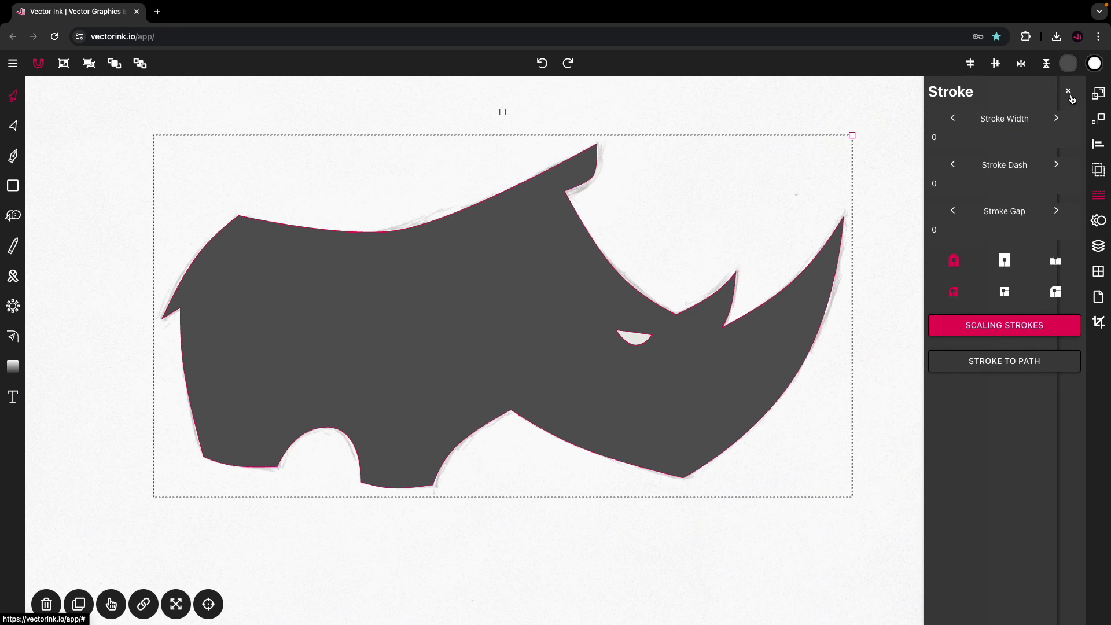
# - Hide the Raster sketch layer in the Layers list, leaving only the grey rhino visible
pyautogui.click(1068, 92)
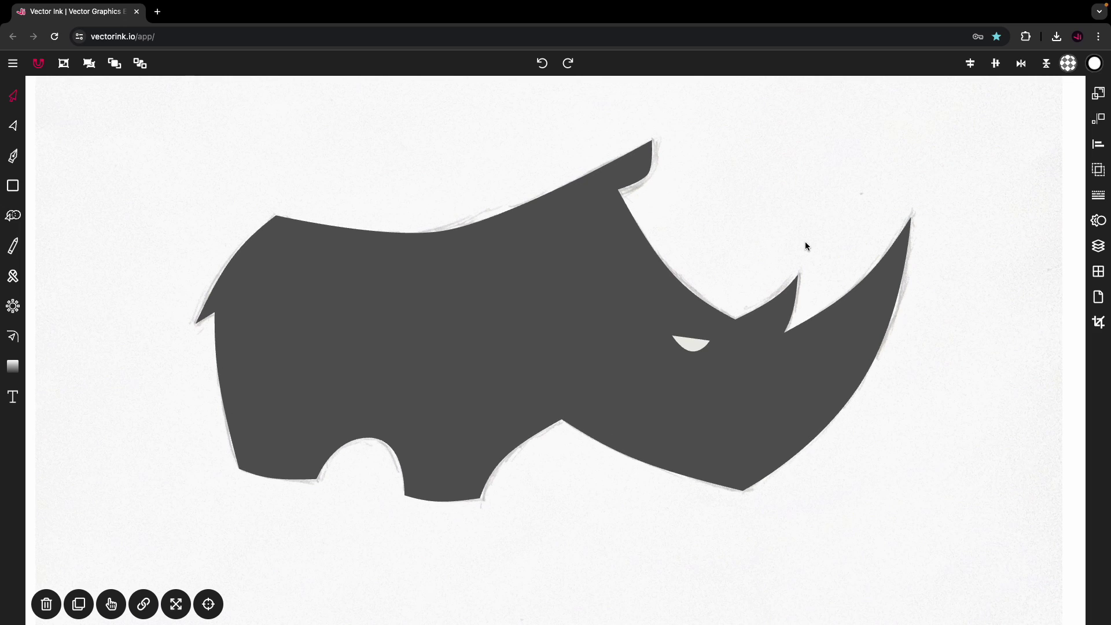
pyautogui.click(1100, 248)
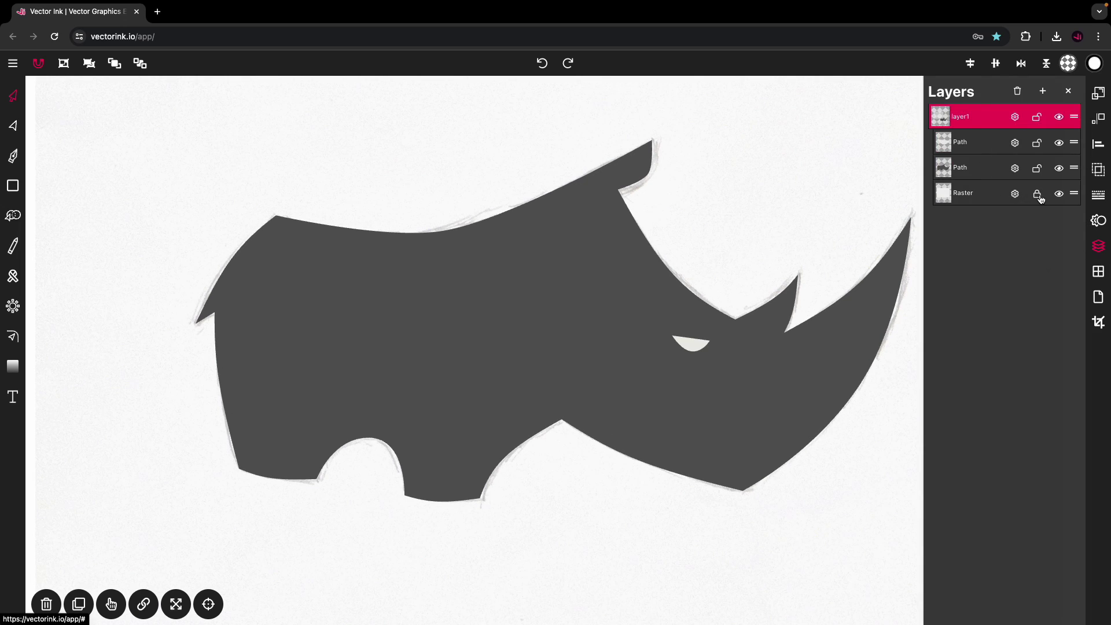
pyautogui.click(1060, 194)
pyautogui.click(1069, 91)
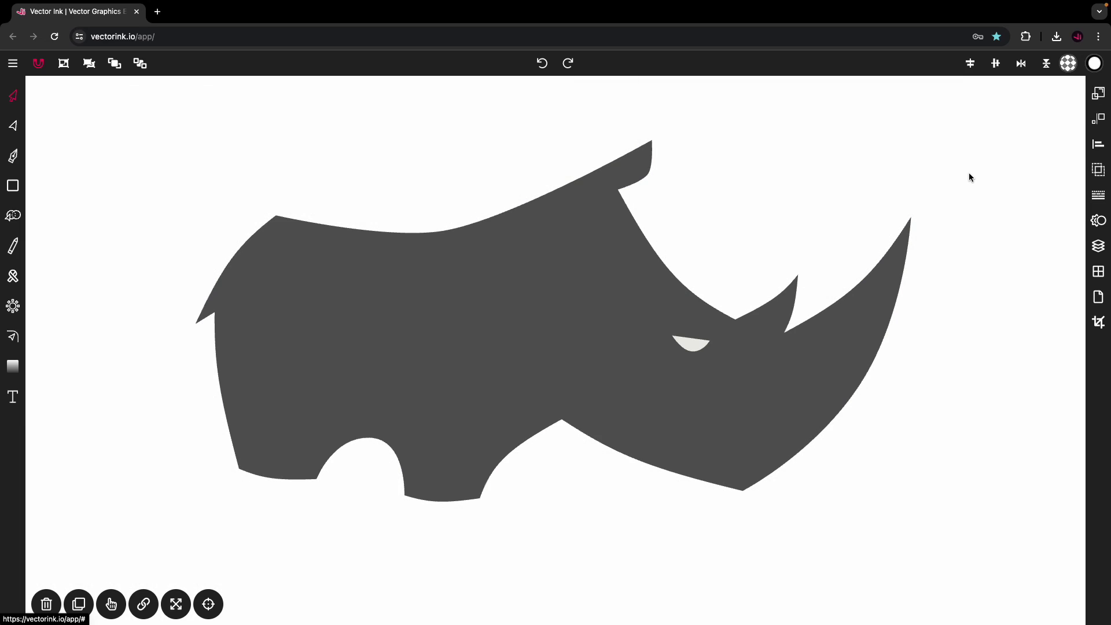